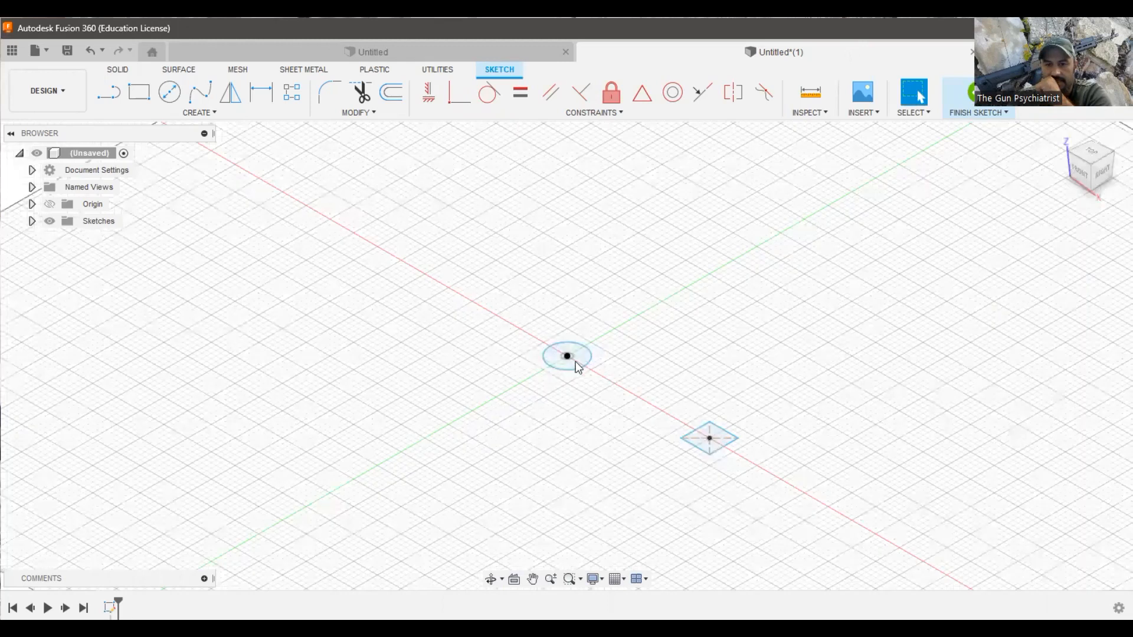
Extrude the circle and square profiles 3.10 in as new bodies.
left_click(717, 432)
key("e")
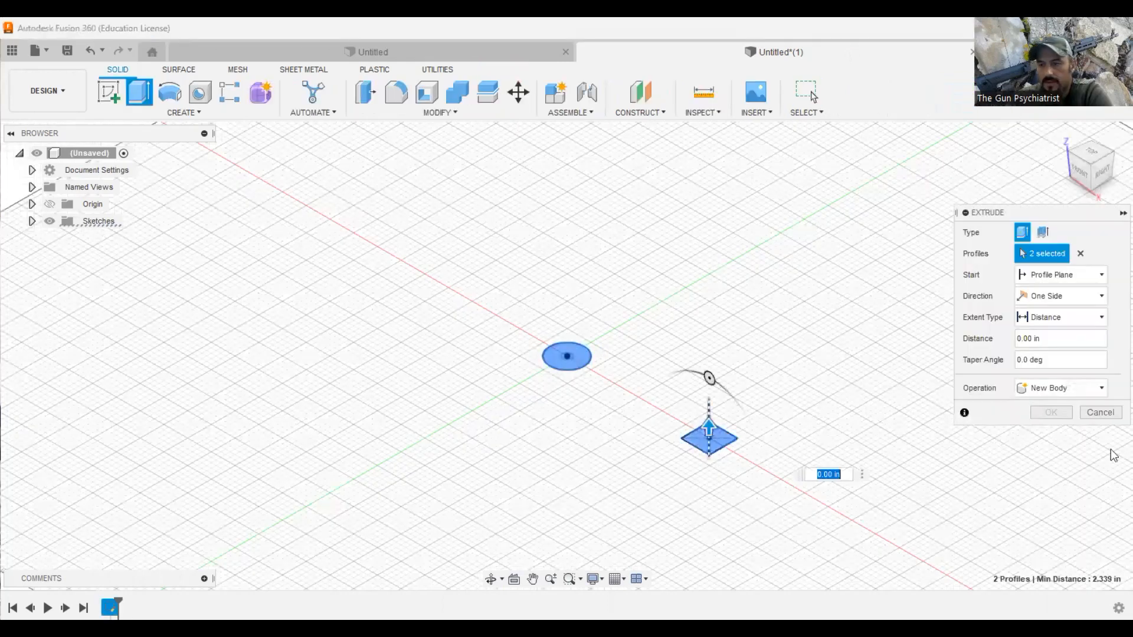
type("3")
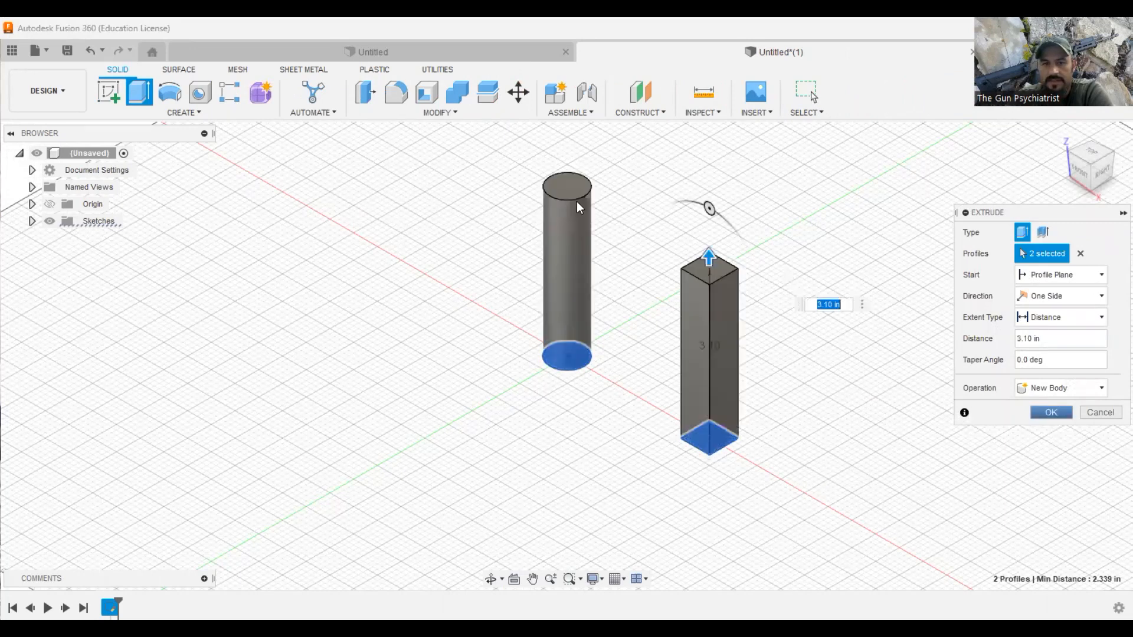
key("Return")
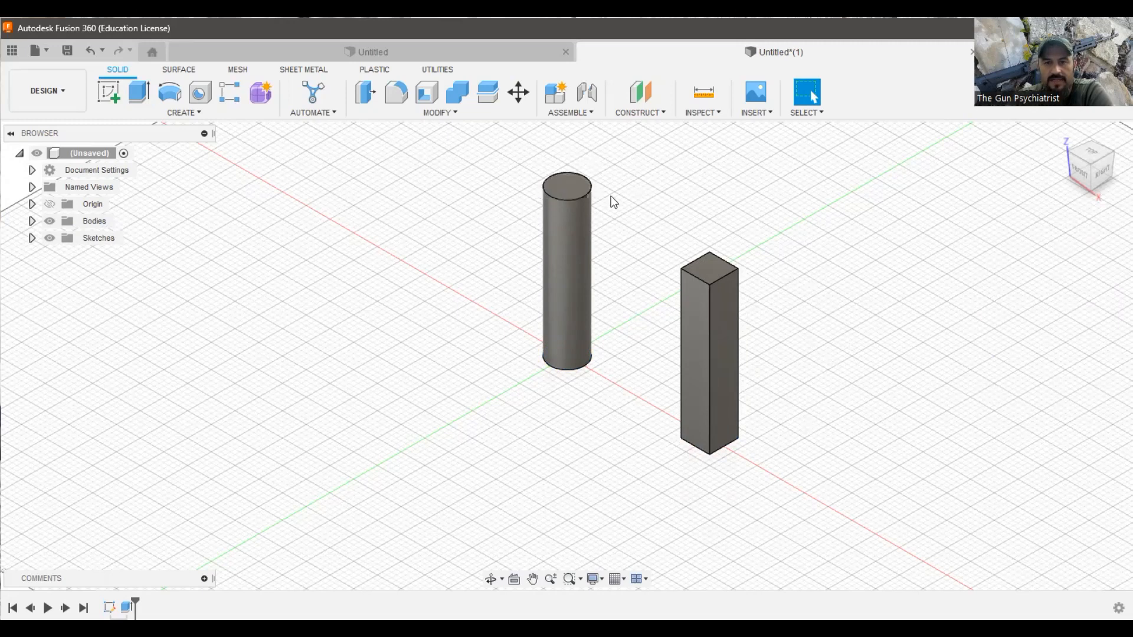
Create a plane tangent to the cylinder's side face and sketch a 0.721 in circle on it, resting on the cylinder's top edge.
left_click(665, 114)
left_click(665, 159)
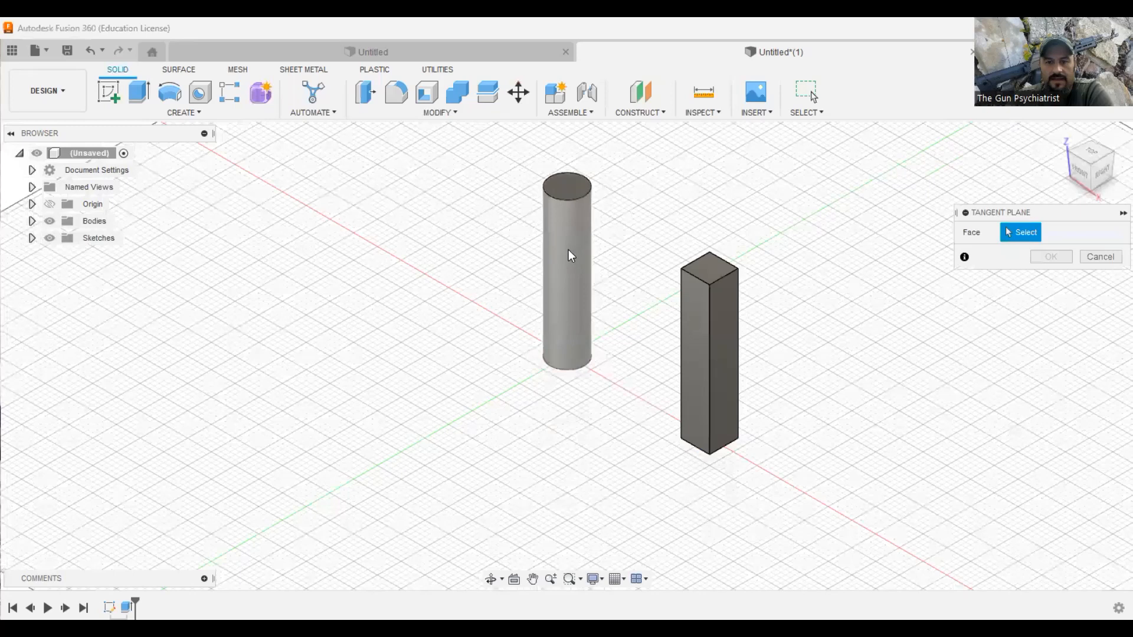
left_click(584, 260)
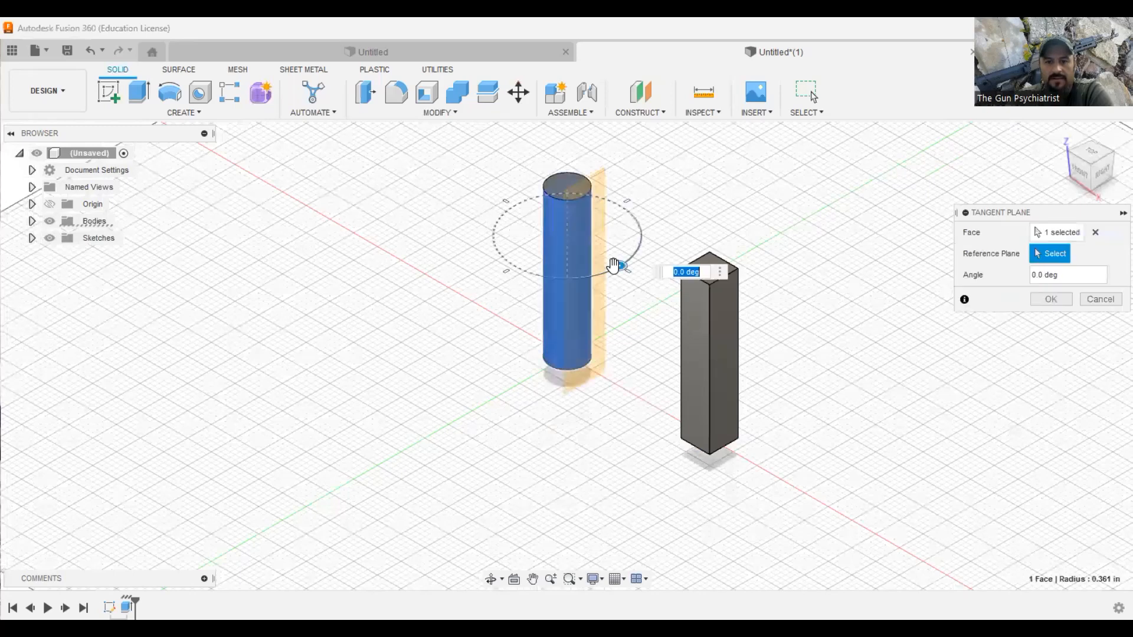
left_click_drag(614, 265, 557, 275)
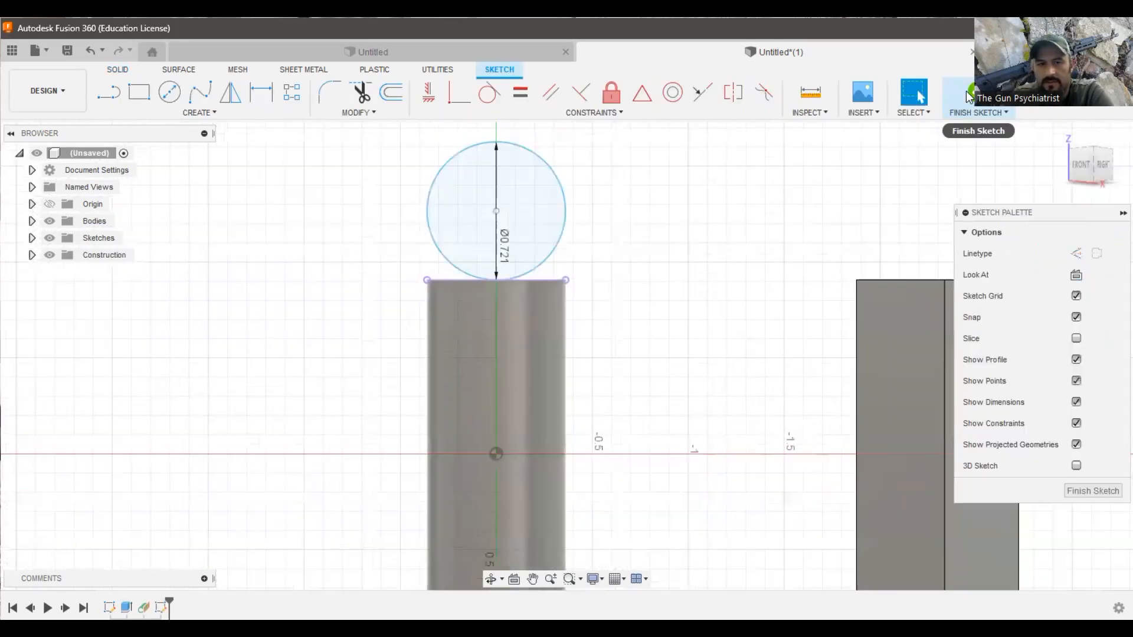
left_click(966, 90)
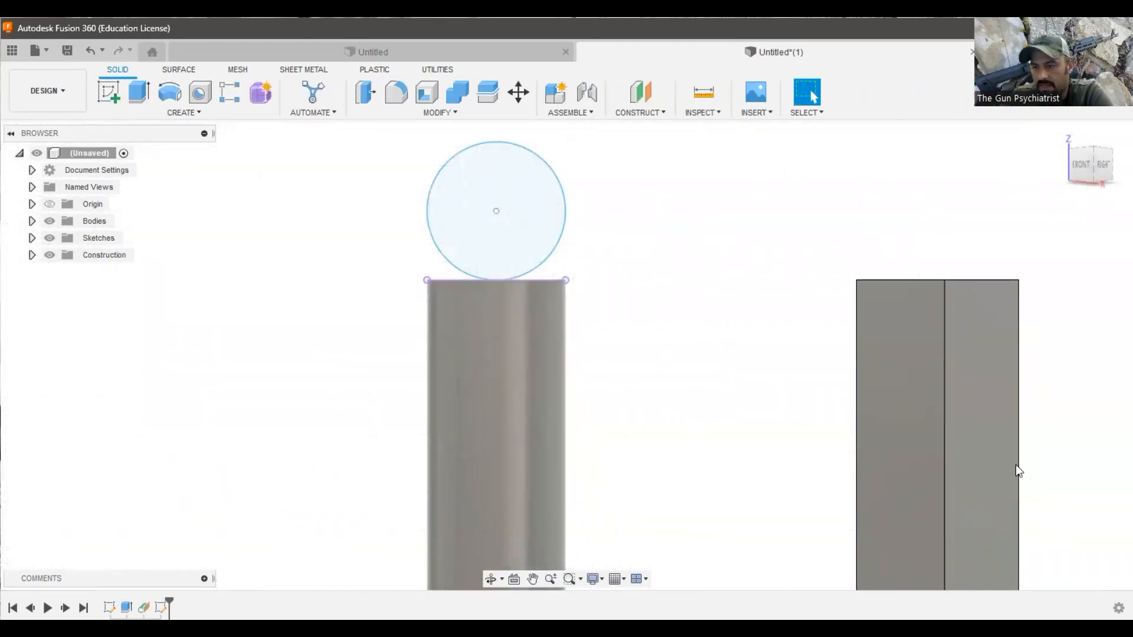
Extrude the new circle 1.5 in as a new body pointing away from the upright cylinder.
mouse_move(1090, 161)
left_mouse_down()
mouse_move(1065, 201)
mouse_move(868, 183)
left_mouse_up()
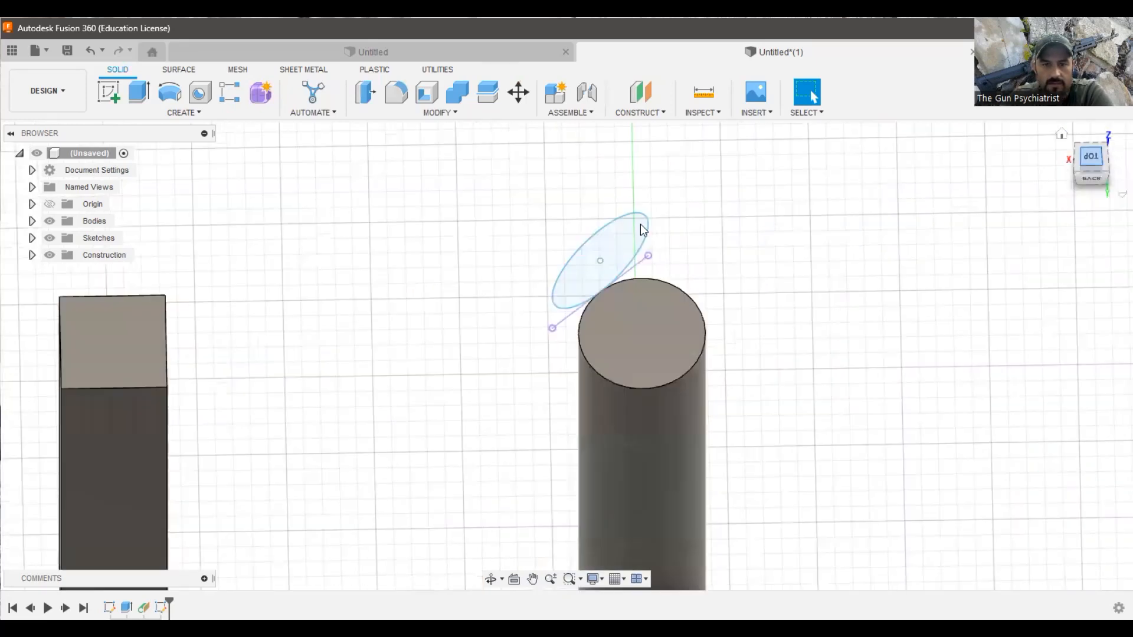
left_click(608, 235)
left_click(622, 250)
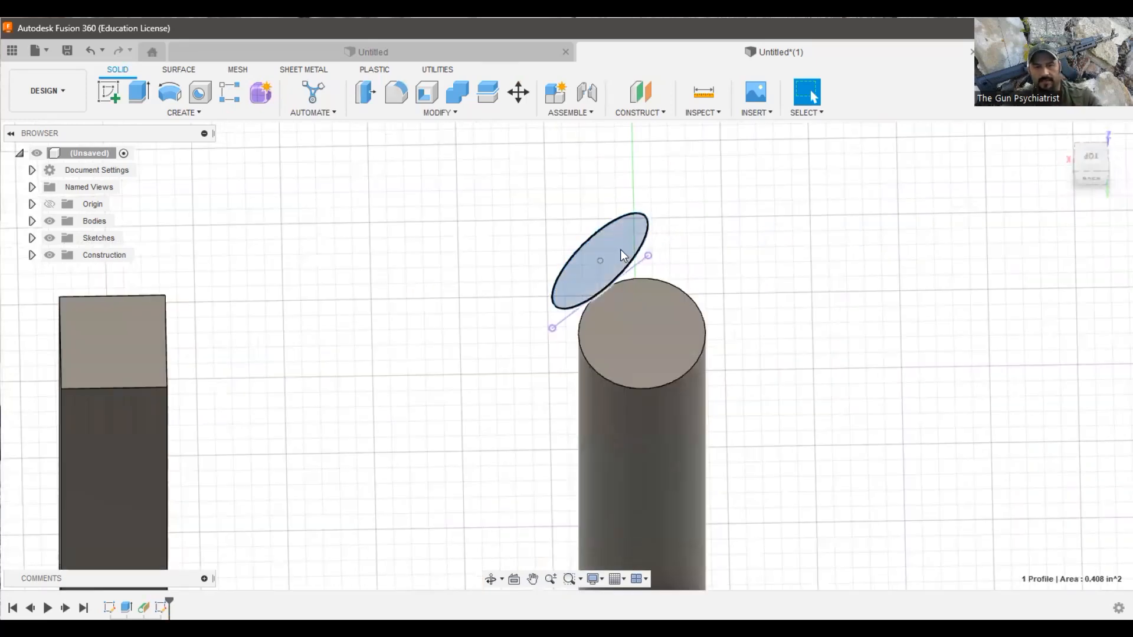
key("e")
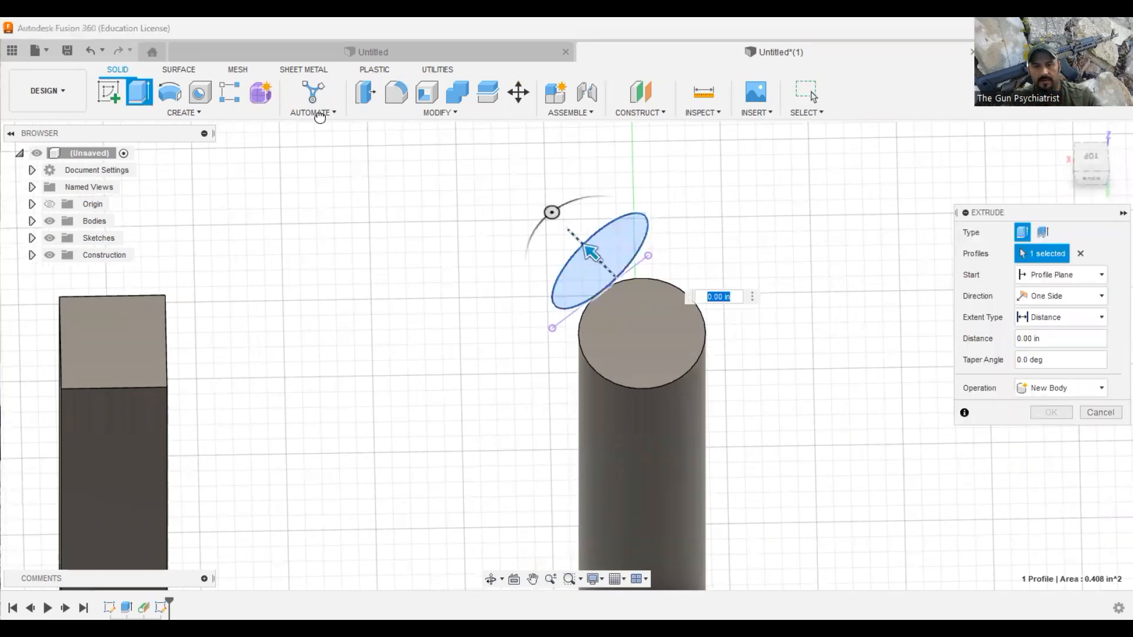
type("1.5")
key("Return")
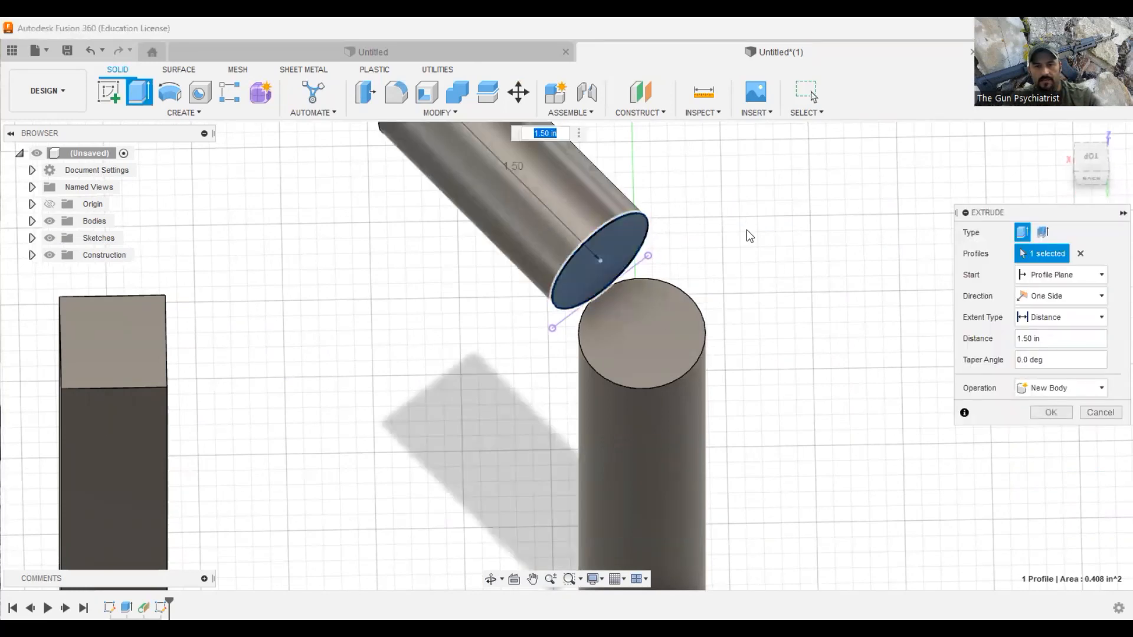
key("Return")
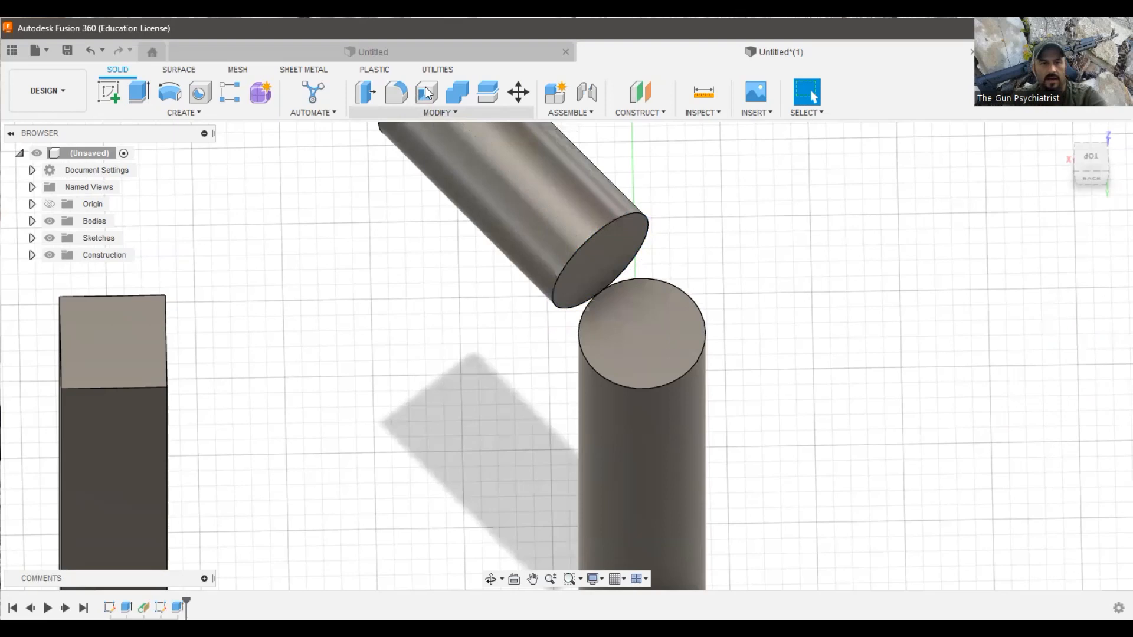
Try to loft between the upright cylinder's top face and the nearby round end face of the second cylinder.
left_click(191, 114)
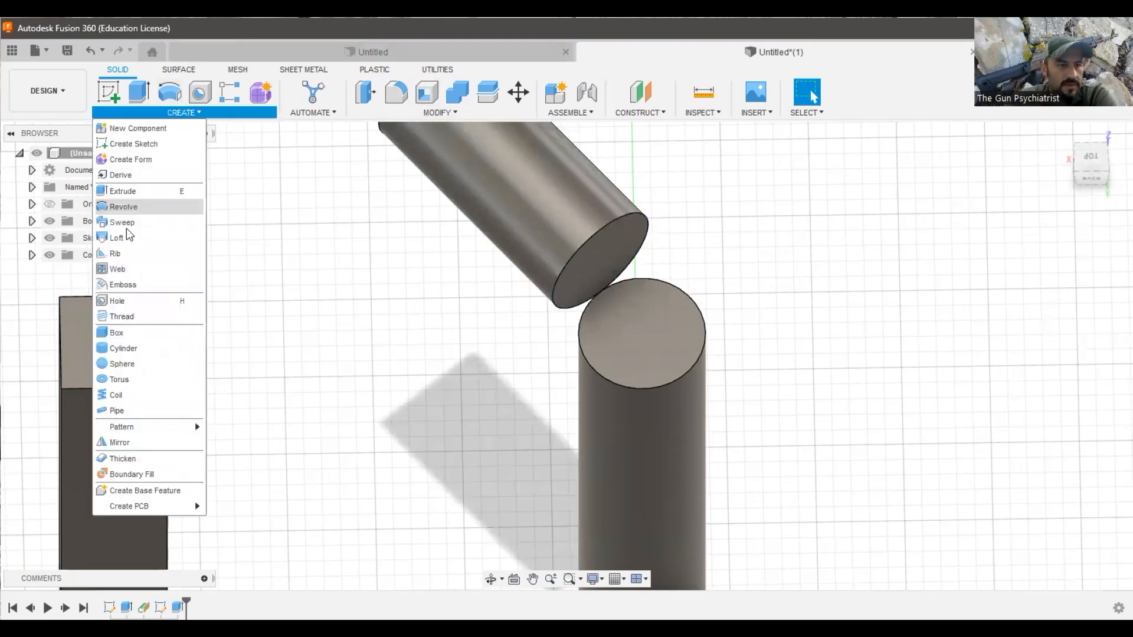
left_click(130, 239)
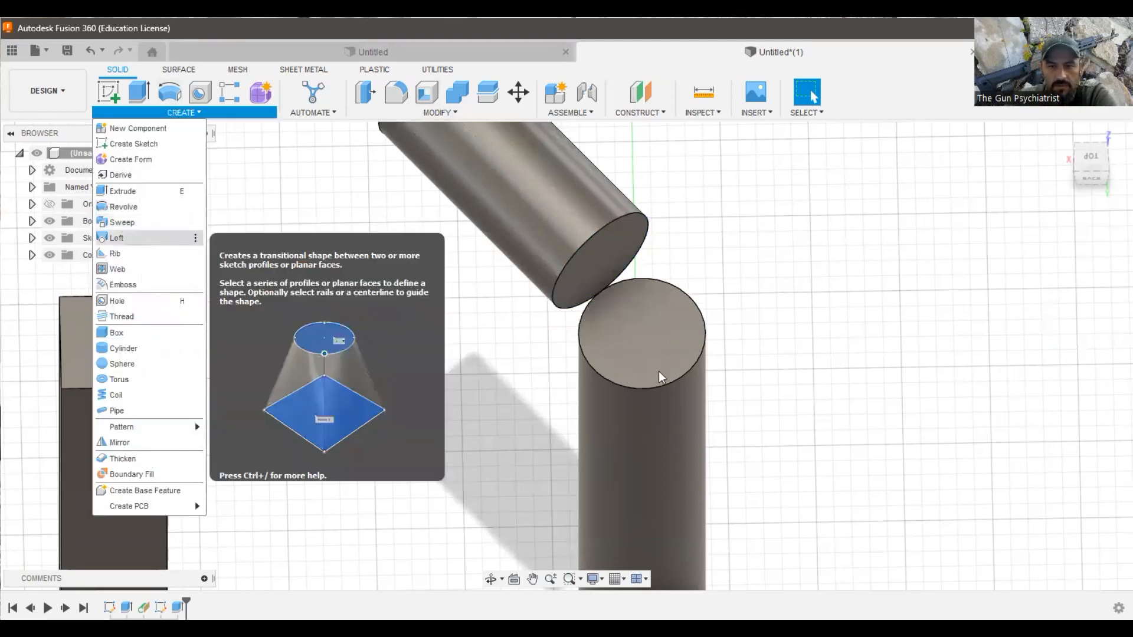
left_click(603, 269)
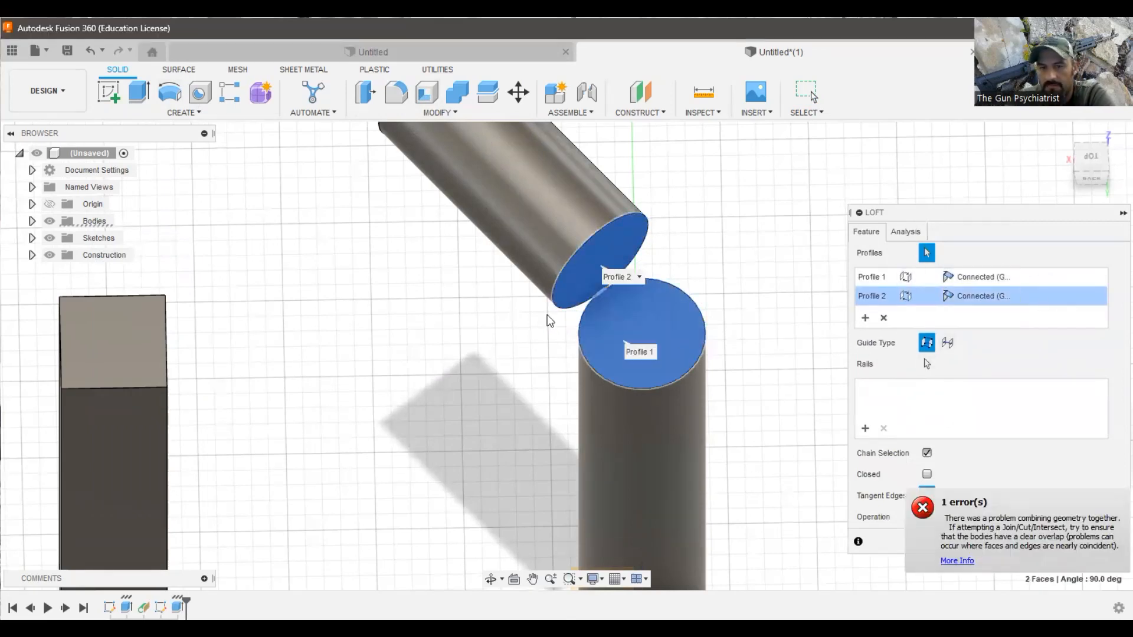
scroll(551, 319, "down", 1)
scroll(641, 298, "down", 2)
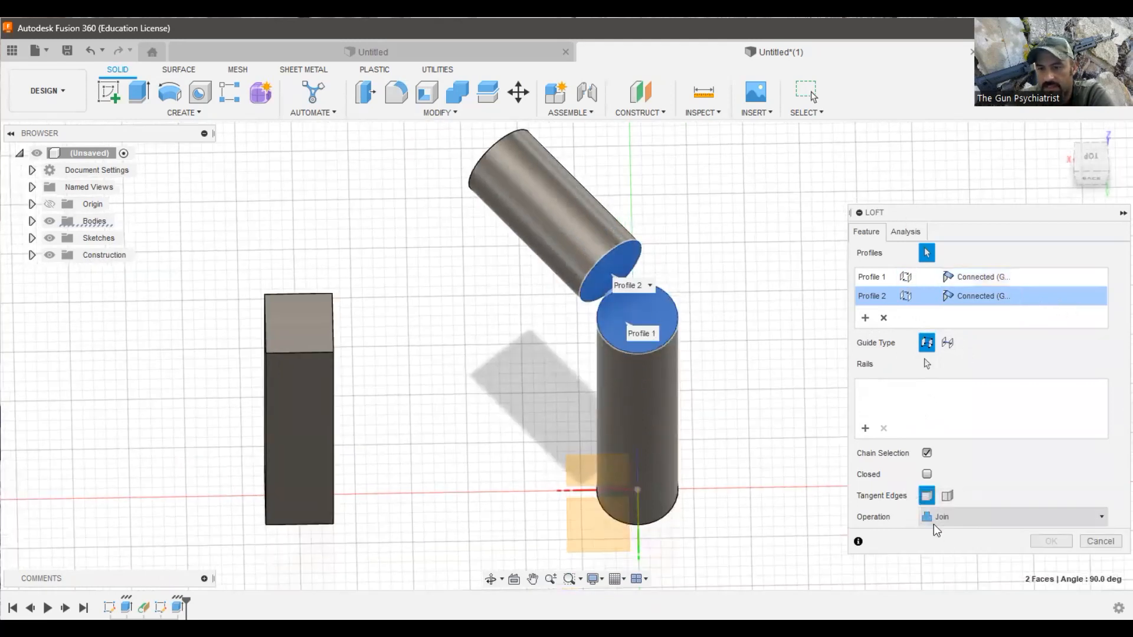
Try the loft as closed, without chain selection and with a centerline guide, and cancel it.
left_click(927, 473)
left_click(926, 453)
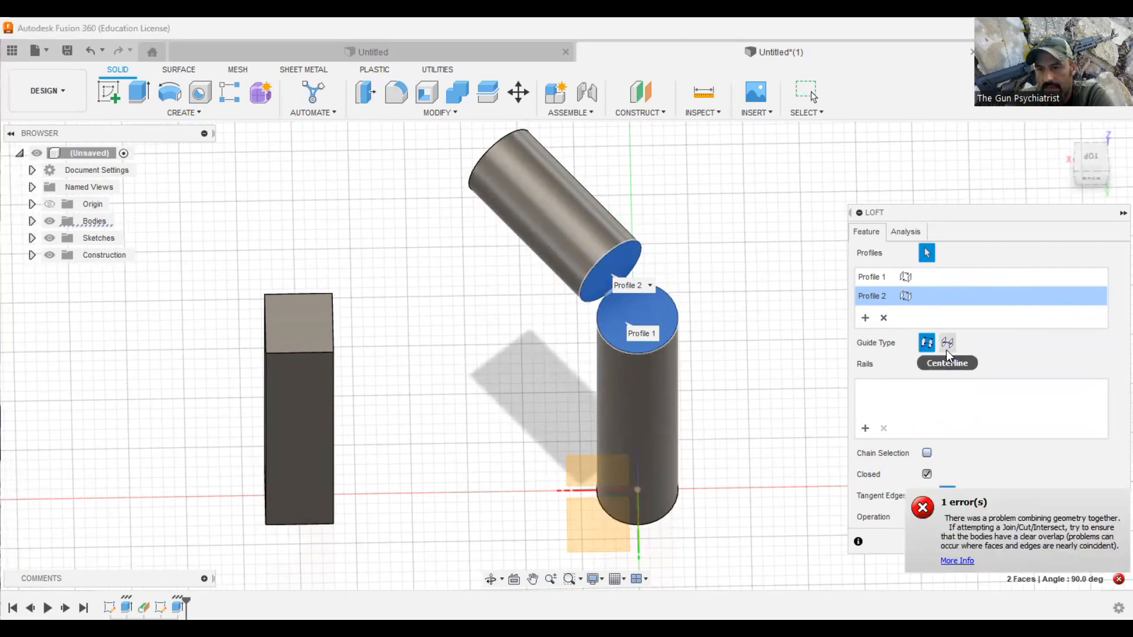
left_click(947, 343)
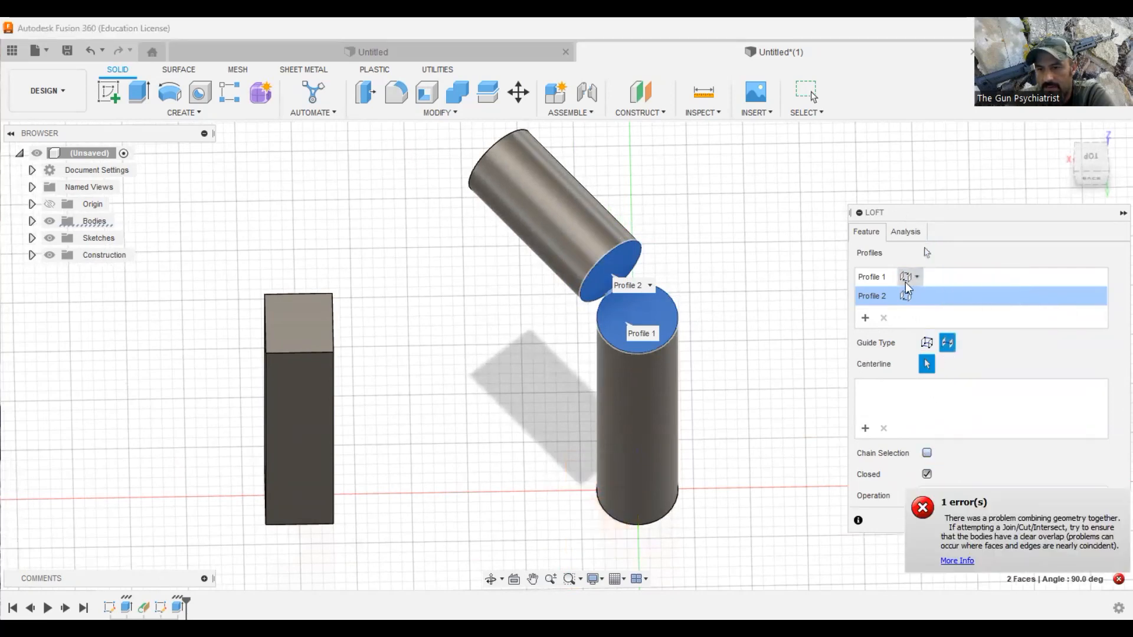
left_click(905, 232)
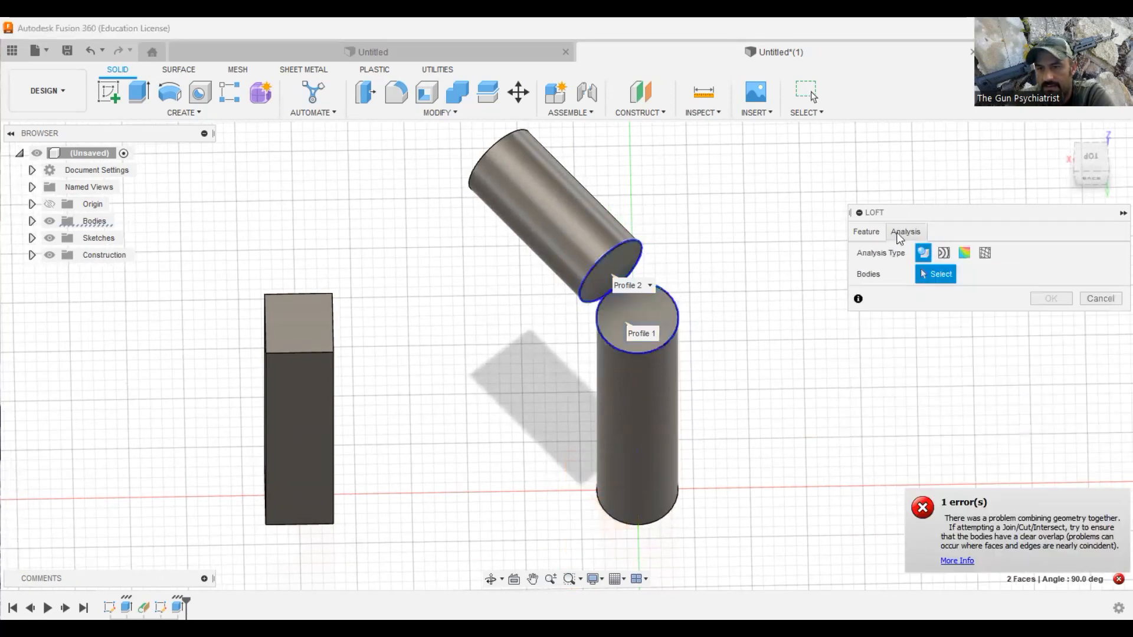
left_click(1099, 299)
scroll(630, 253, "down", 1)
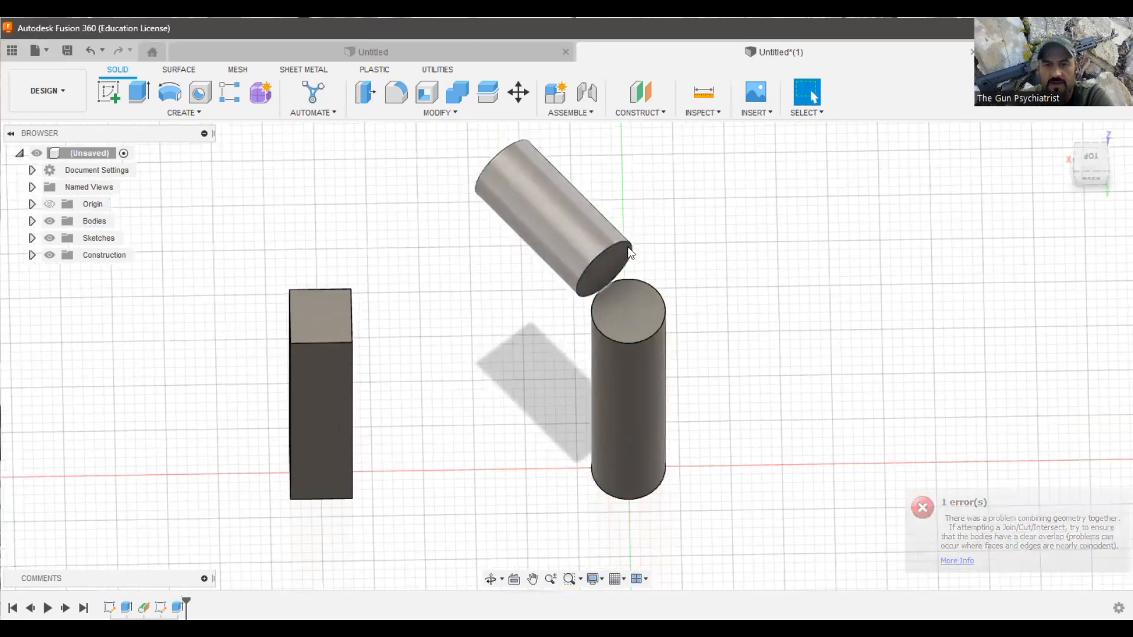
left_click_drag(1092, 164, 1101, 170)
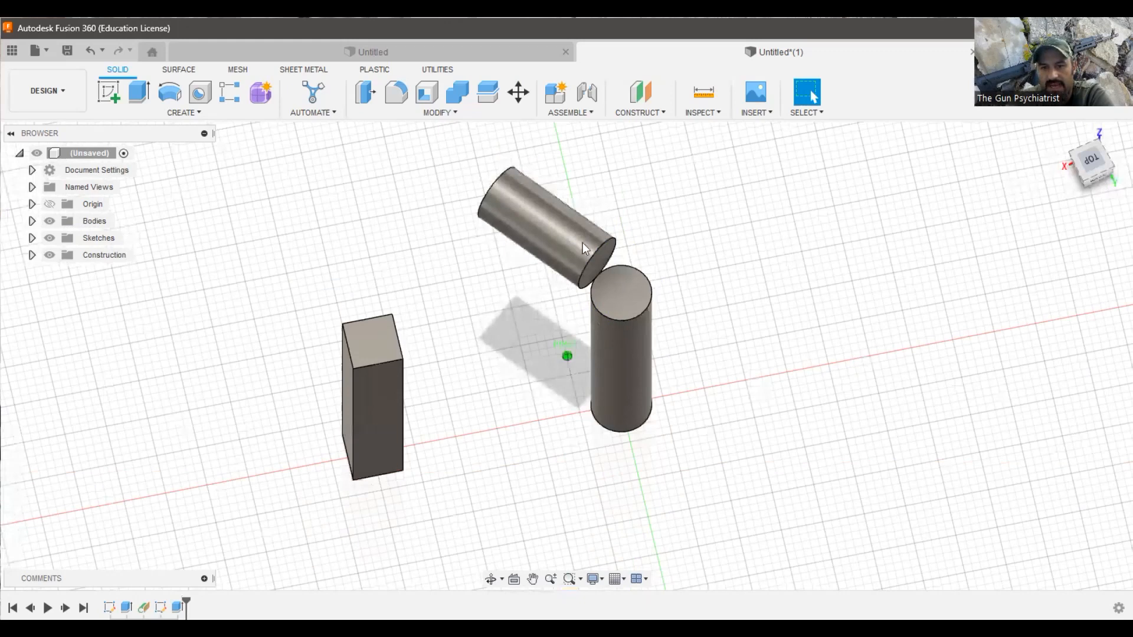
left_click(1070, 171)
left_click_drag(1070, 171, 1043, 198)
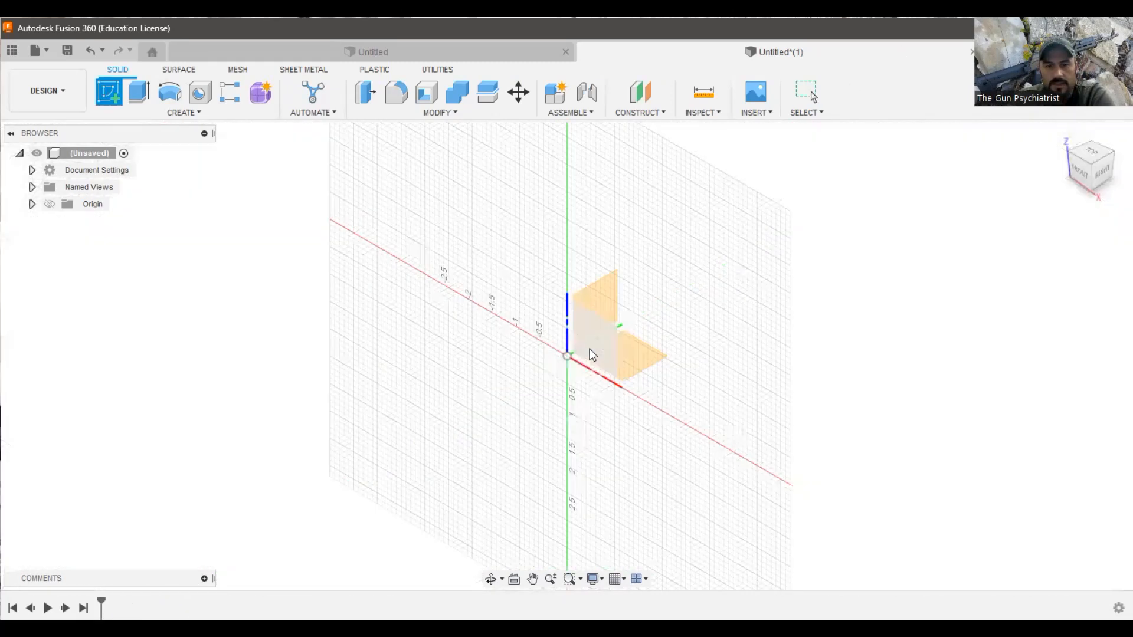
Sketch a stepped line path starting at the origin on the front plane and finish the sketch.
left_click(594, 330)
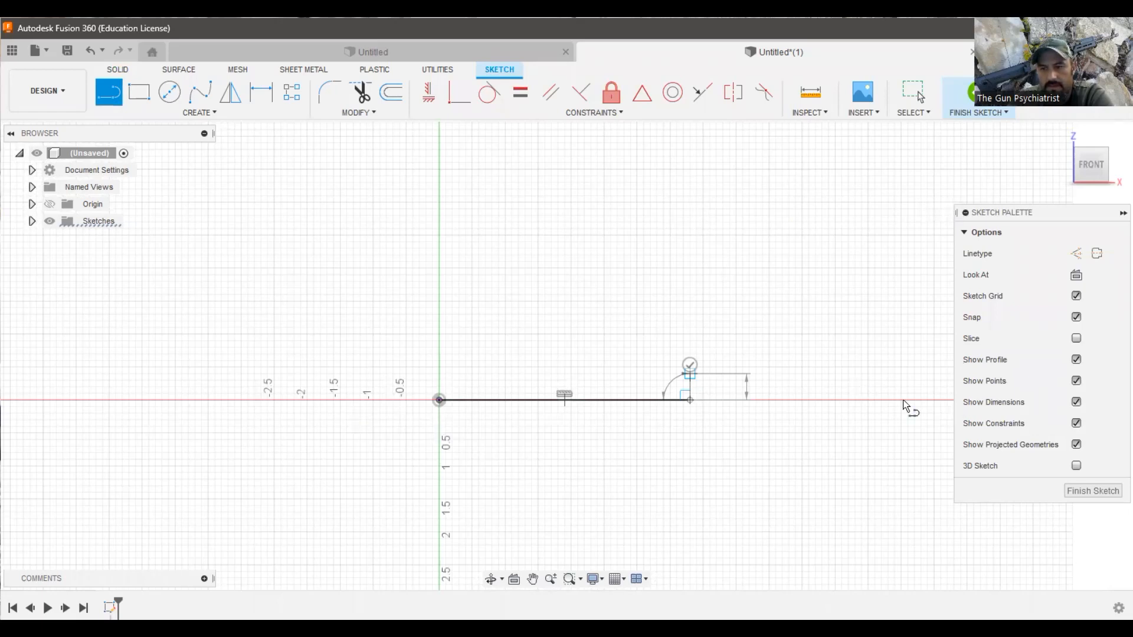
left_click(977, 94)
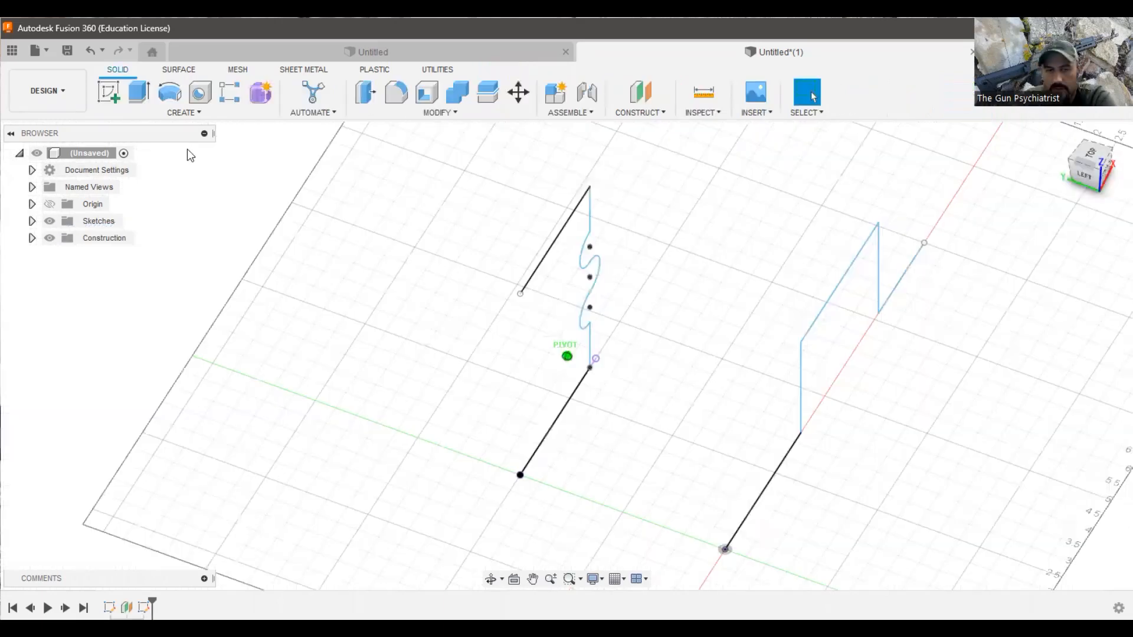
Start a sketch on the plane perpendicular to the paths' start and draw a 0.75 in diameter circle centered on the origin.
left_click(708, 517)
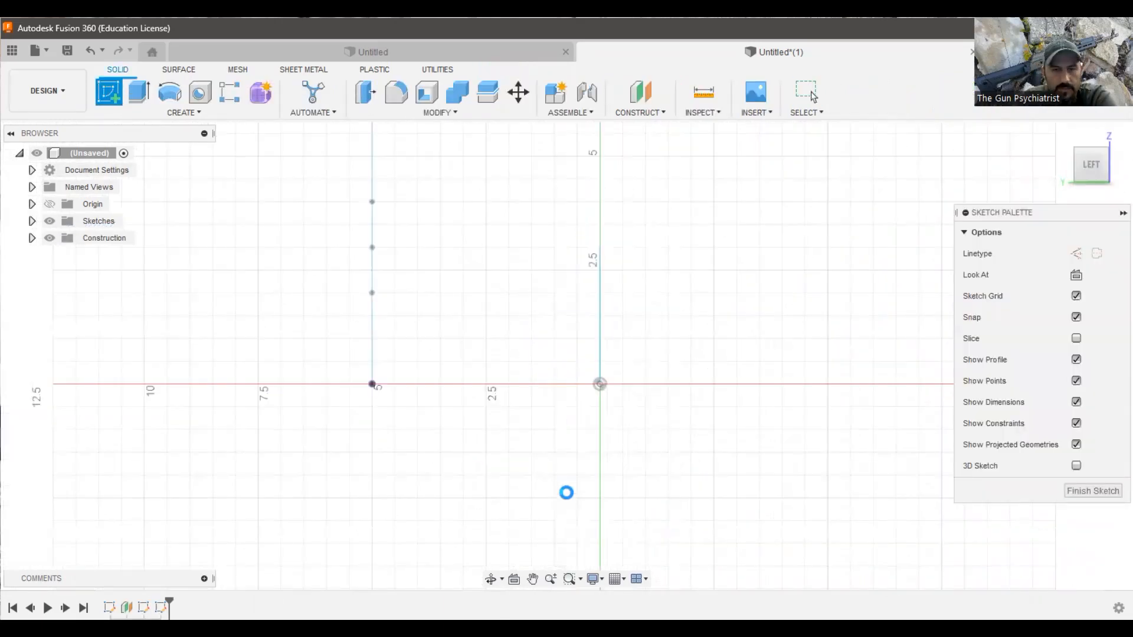
key("c")
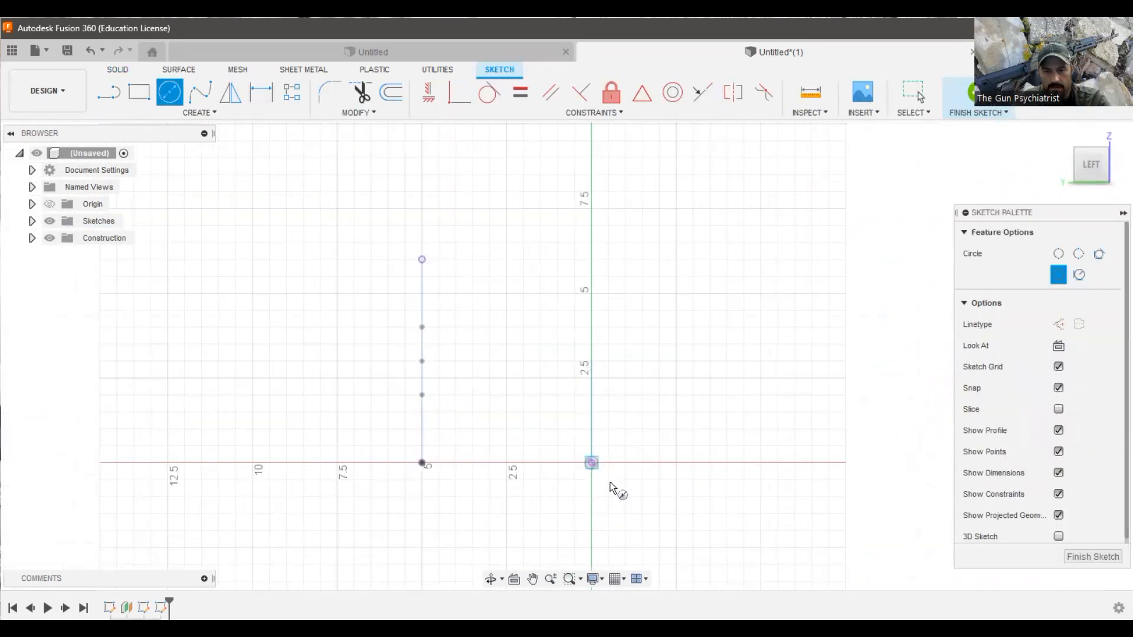
left_click(591, 463)
key("Escape")
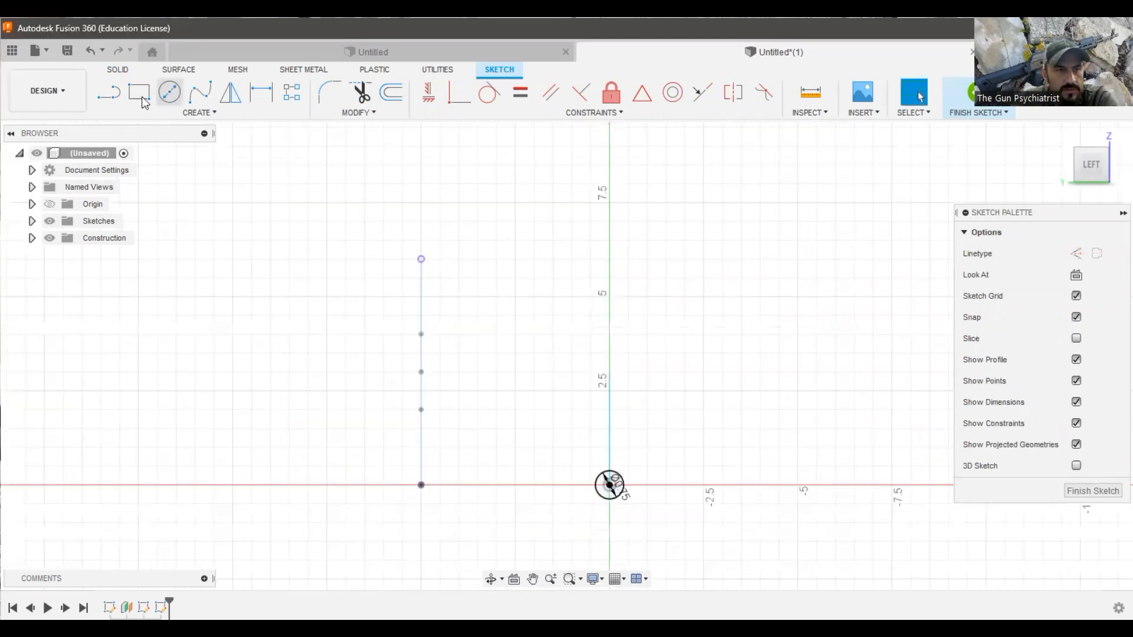
Draw a circumscribed hexagon centered on the upper free endpoint of the wavy path and finish the sketch.
left_click(139, 92)
left_click(200, 113)
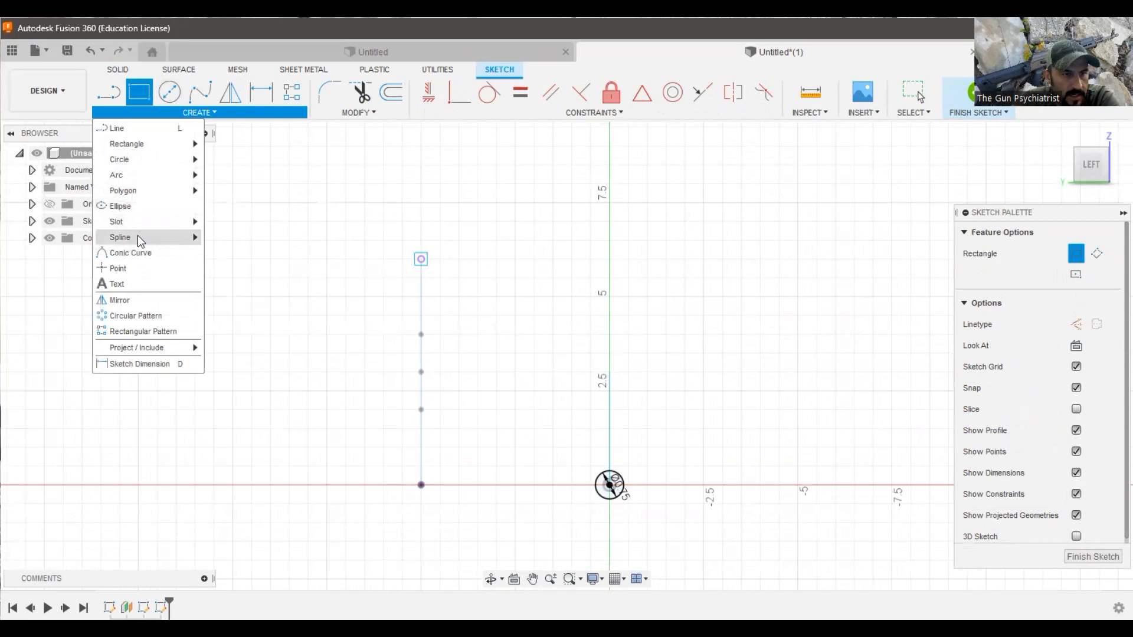
mouse_move(137, 190)
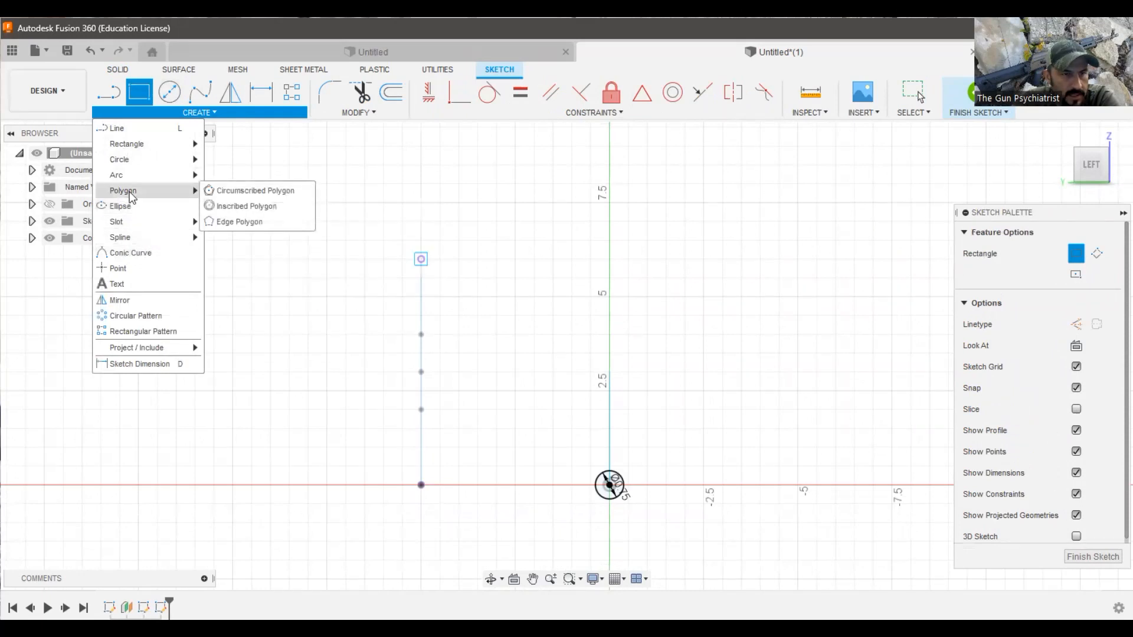
left_click(251, 190)
left_click(427, 277)
scroll(449, 245, "up", 4)
scroll(478, 193, "up", 5)
scroll(387, 242, "down", 1)
left_click(111, 94)
left_click(311, 239)
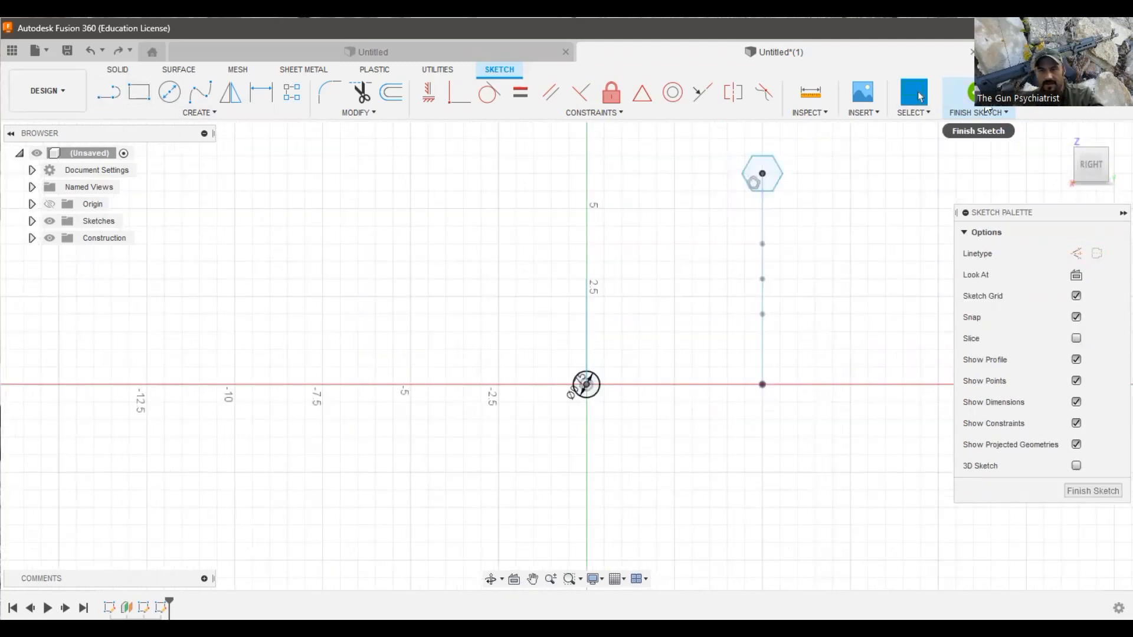
left_click(987, 109)
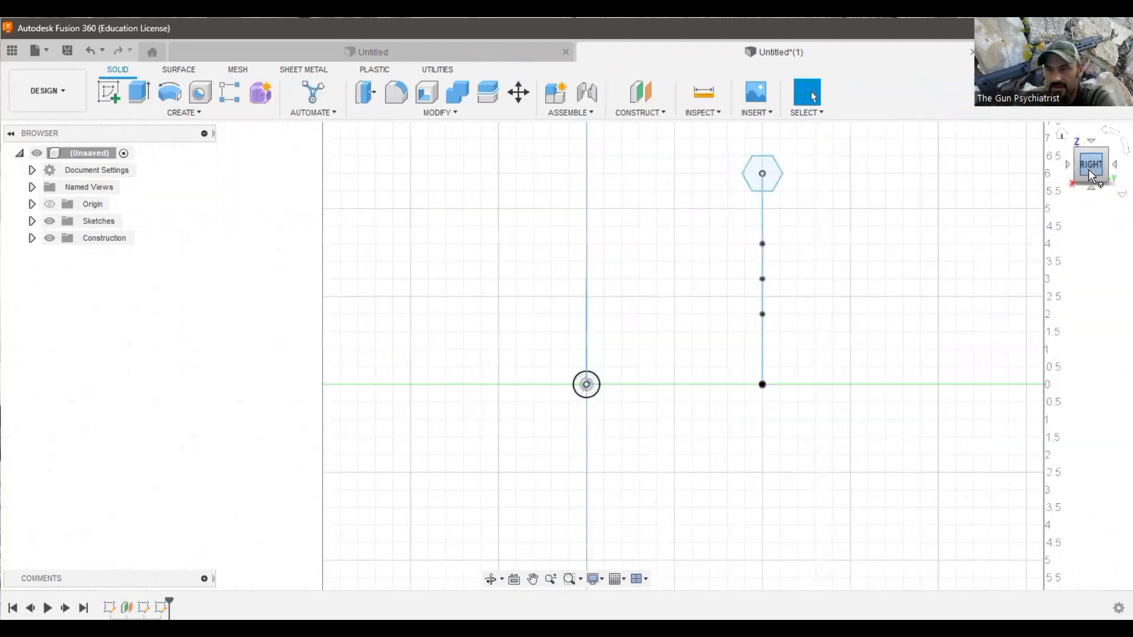
Dimension the hexagon 0.5 in between its upper and lower flats and finish the sketch.
scroll(721, 148, "up", 6)
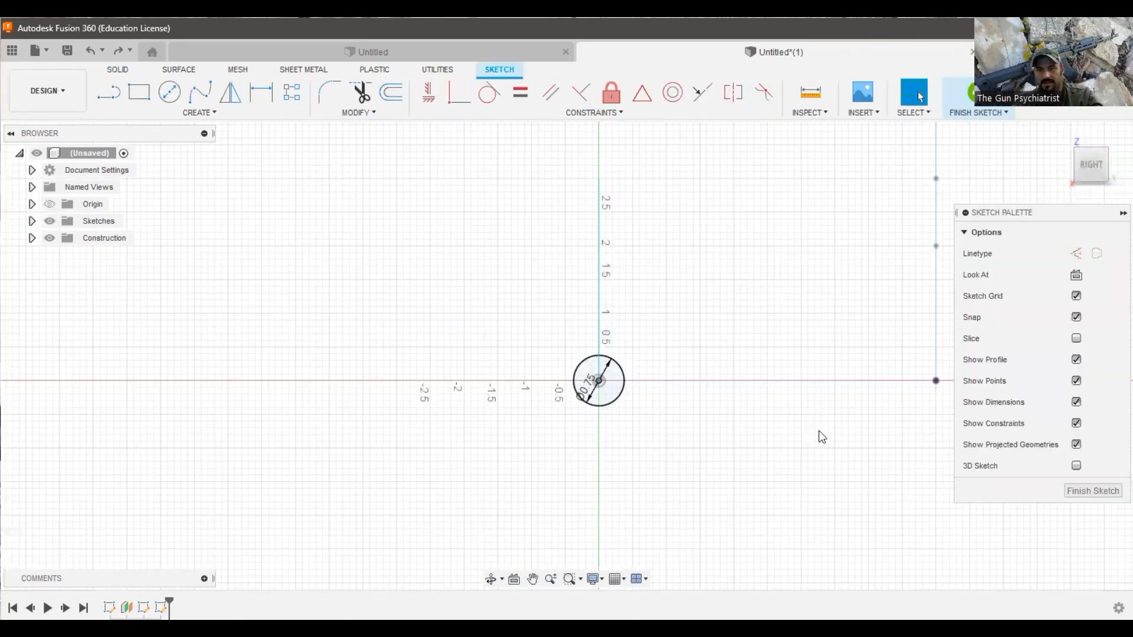
scroll(872, 216, "up", 6)
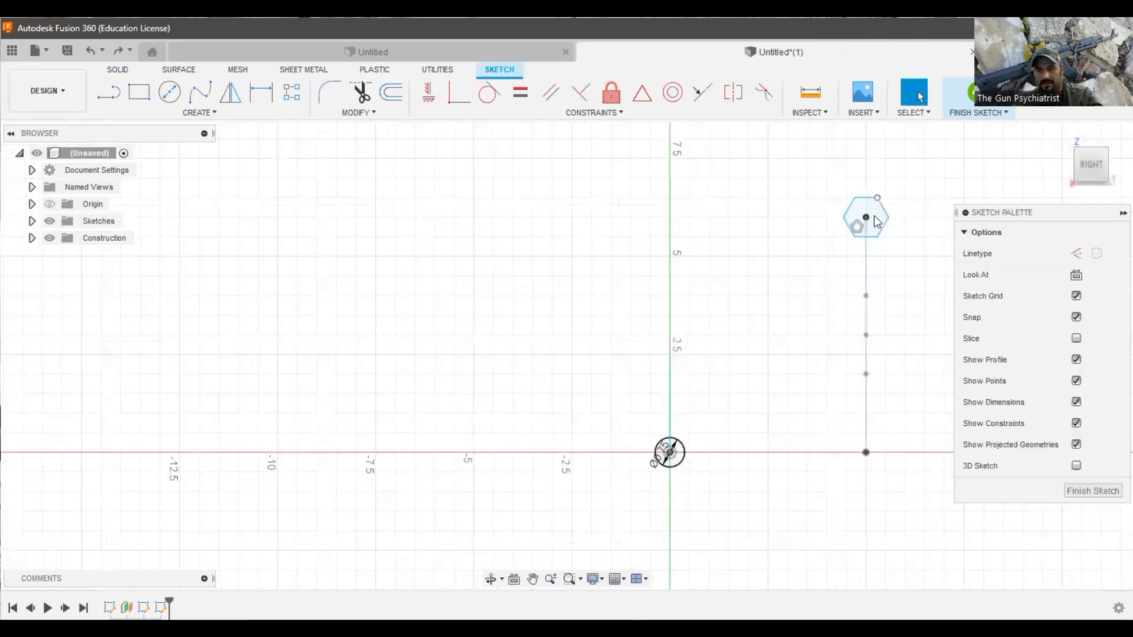
left_click(863, 193)
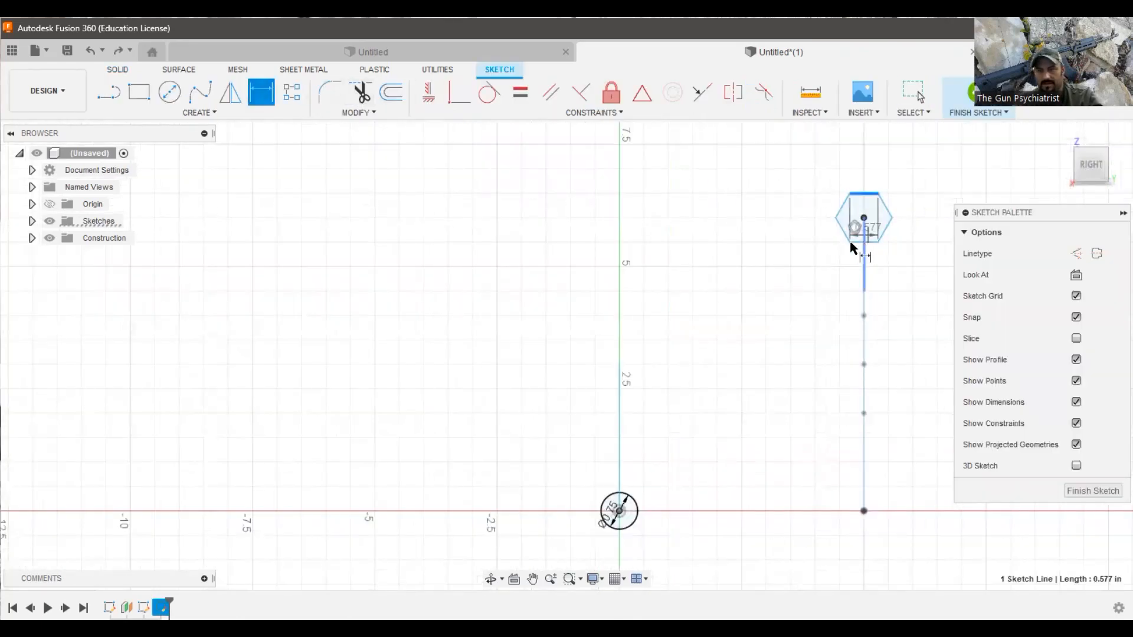
left_click(862, 241)
left_click(767, 224)
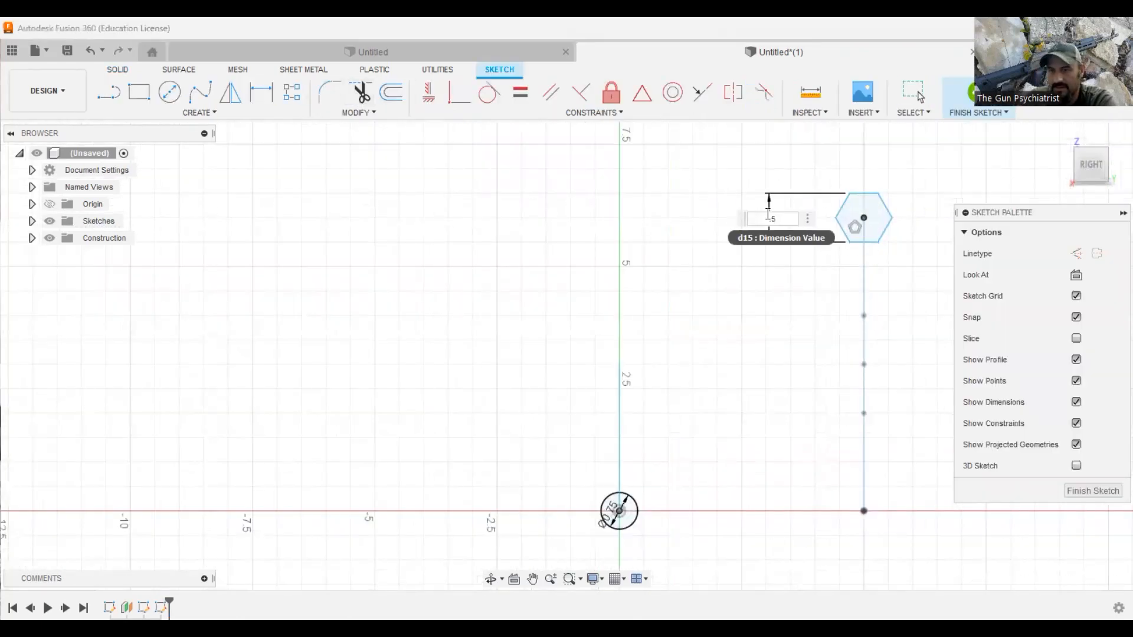
left_click(969, 93)
Sweep the circle profile along the whole stepped path as a new body with perpendicular orientation.
left_click_drag(1117, 160, 1132, 198)
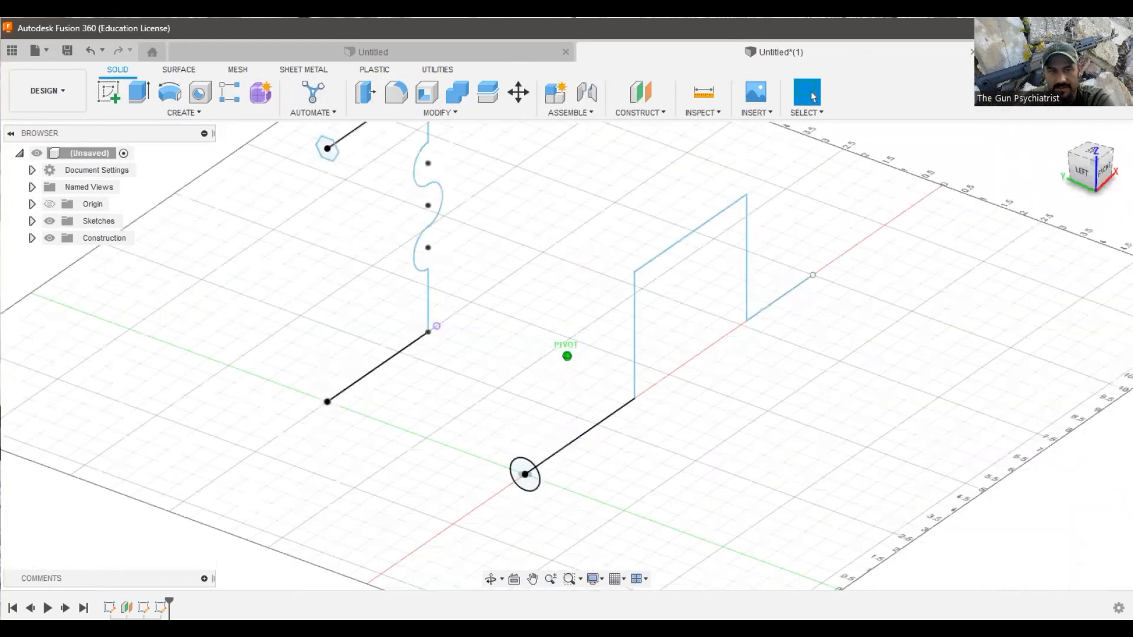
left_click(190, 113)
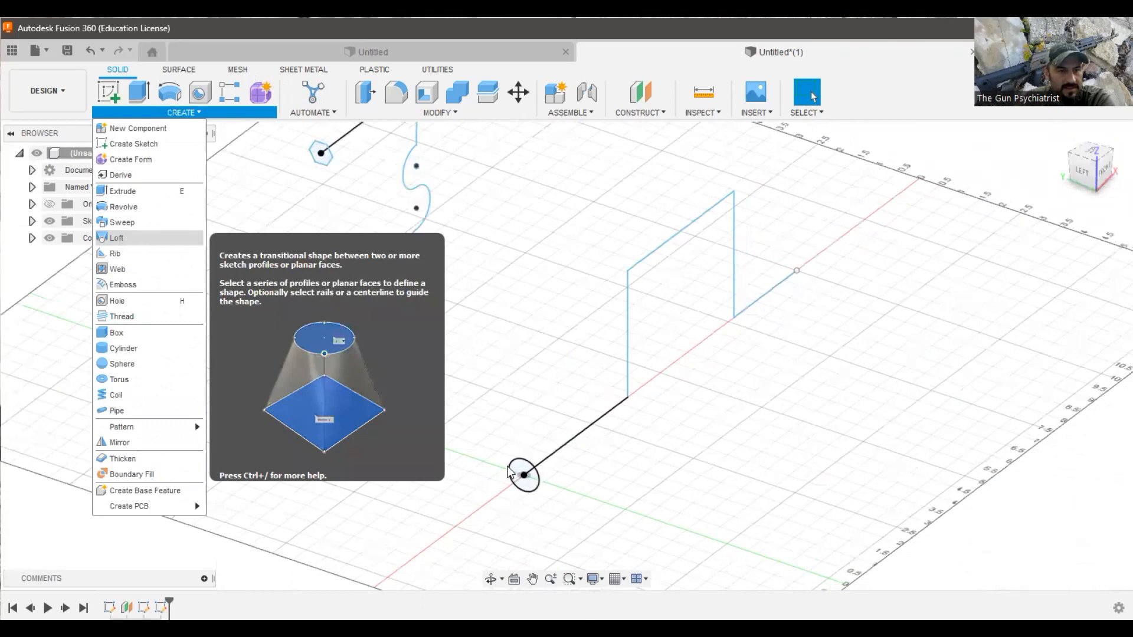
left_click(136, 227)
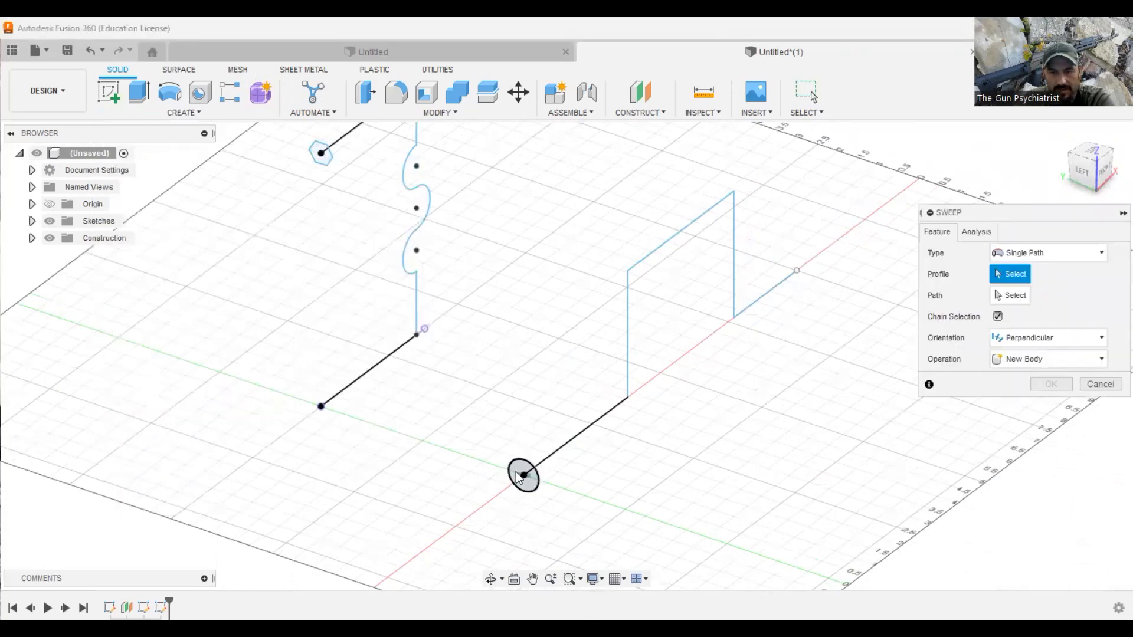
left_click(517, 477)
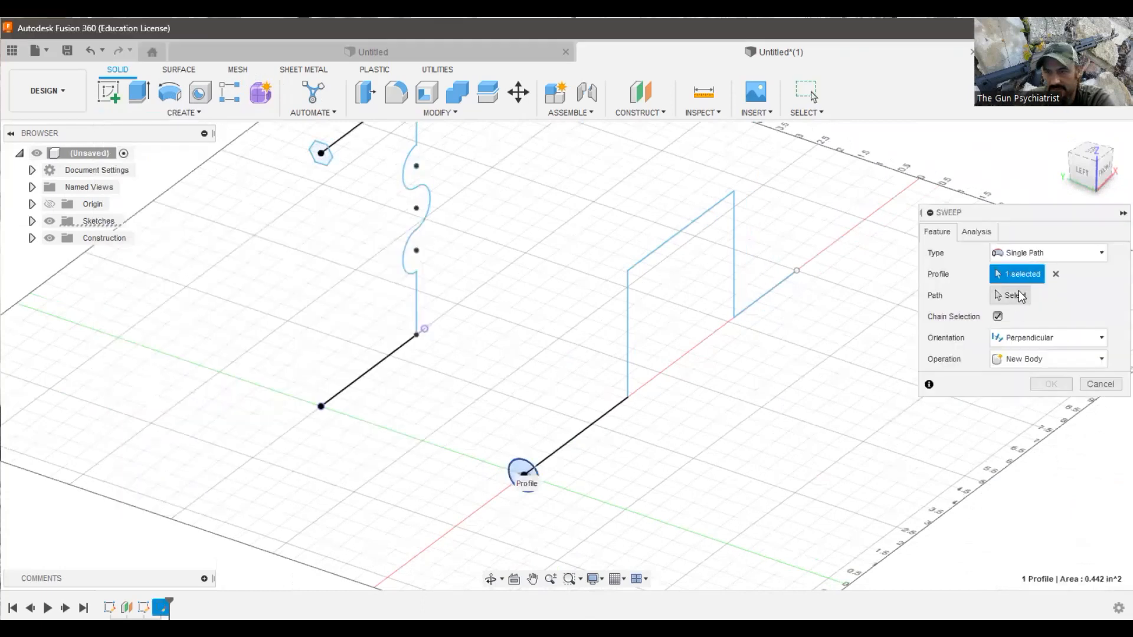
left_click(624, 289)
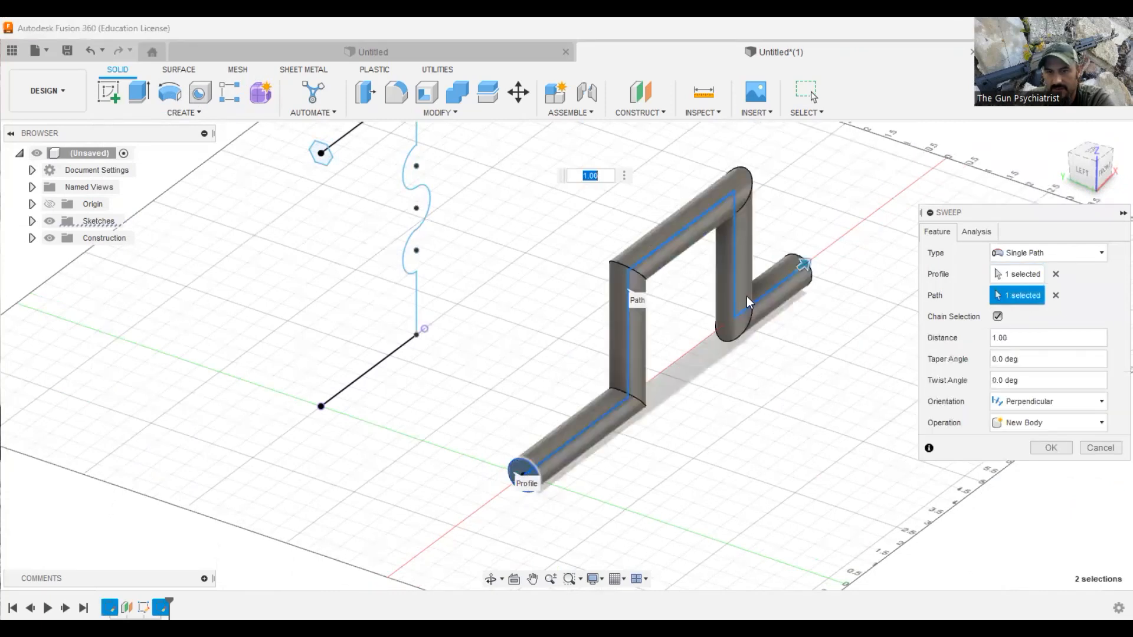
Look through the sweep's orientation options and try a 10 degree taper angle.
left_click(1056, 448)
left_click(1074, 406)
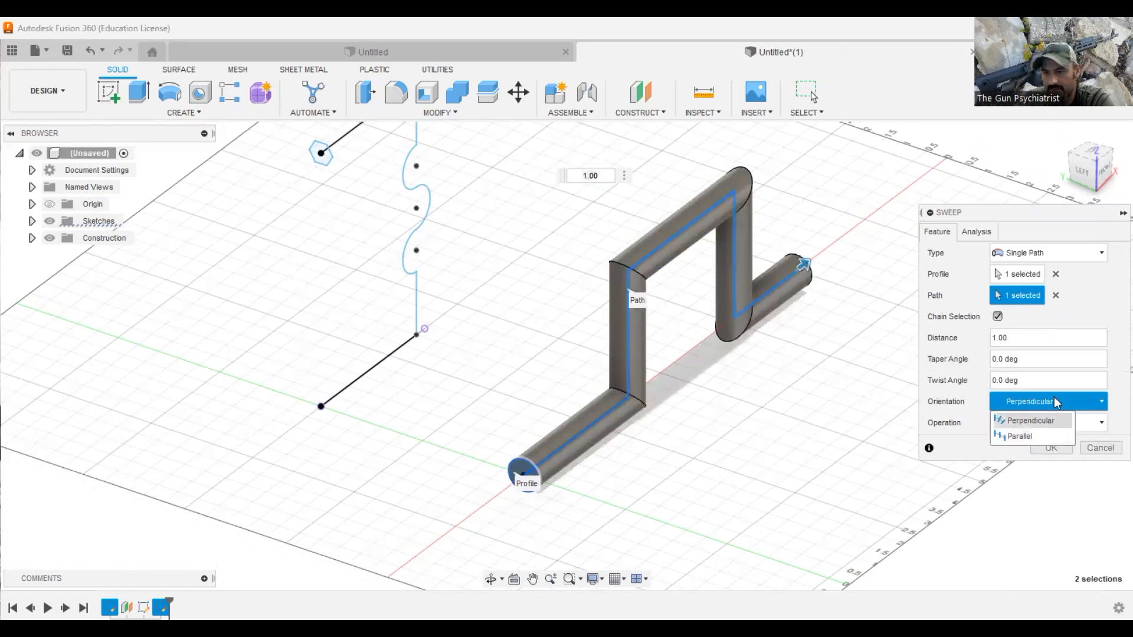
left_click(1029, 362)
type("10")
left_click_drag(1019, 358, 946, 349)
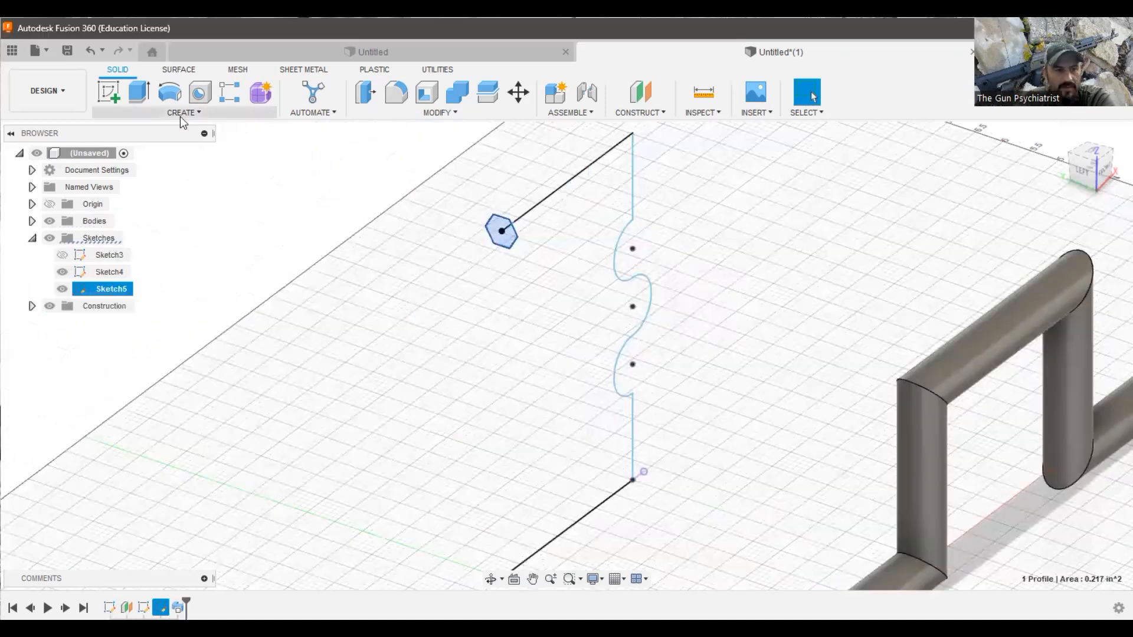
Edit the wavy path sketch and fillet its upper corner with a 0.75 in radius.
left_click(183, 112)
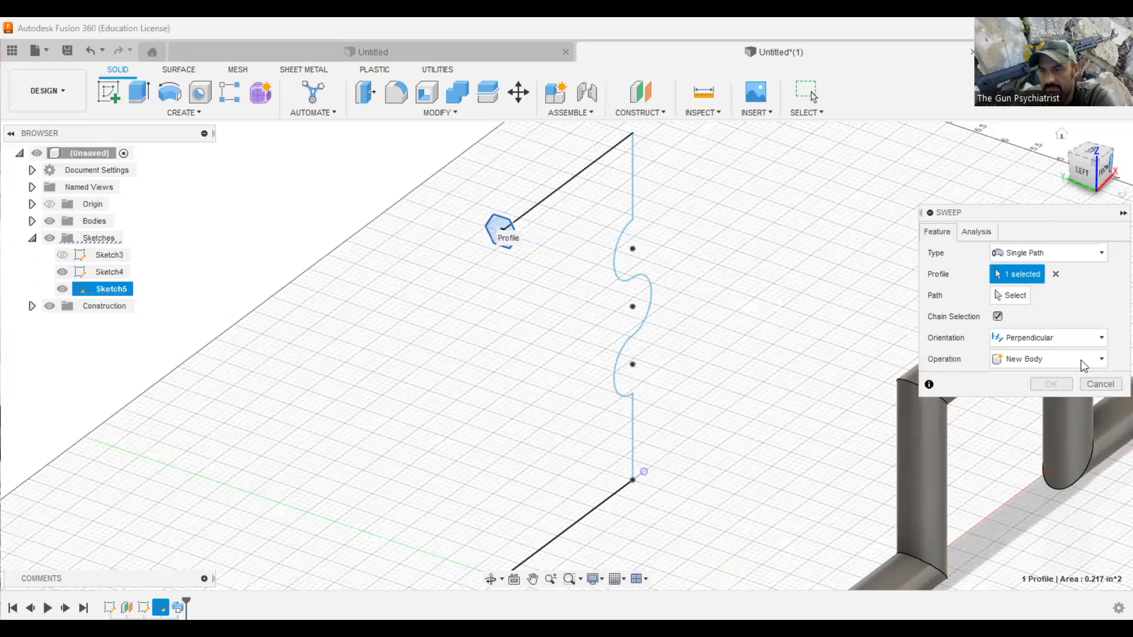
left_click(1100, 384)
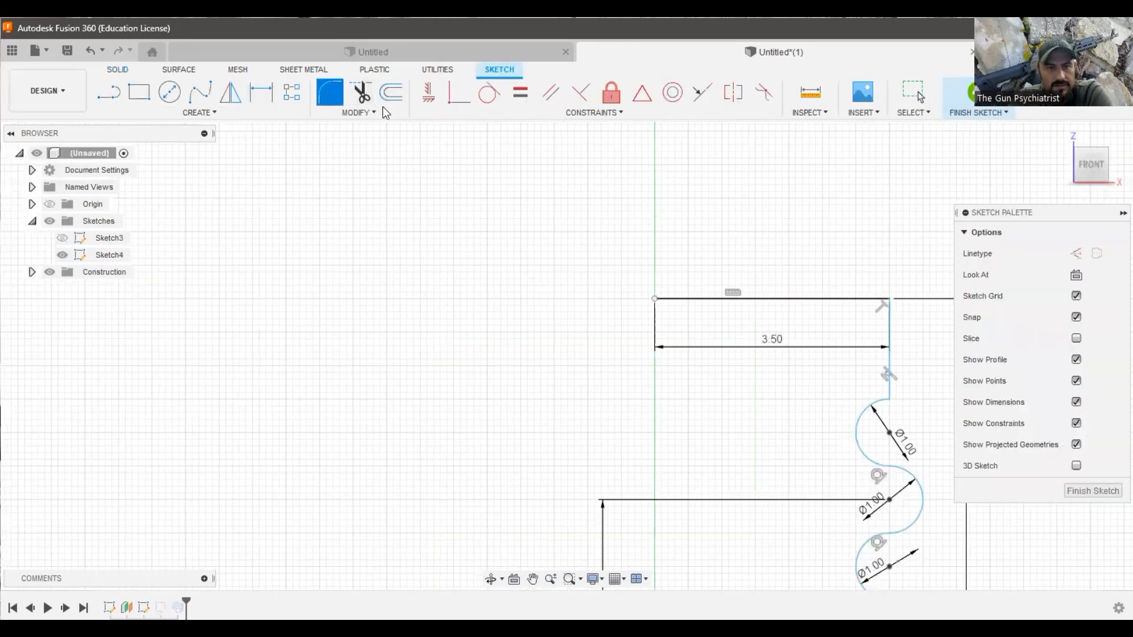
left_click(839, 299)
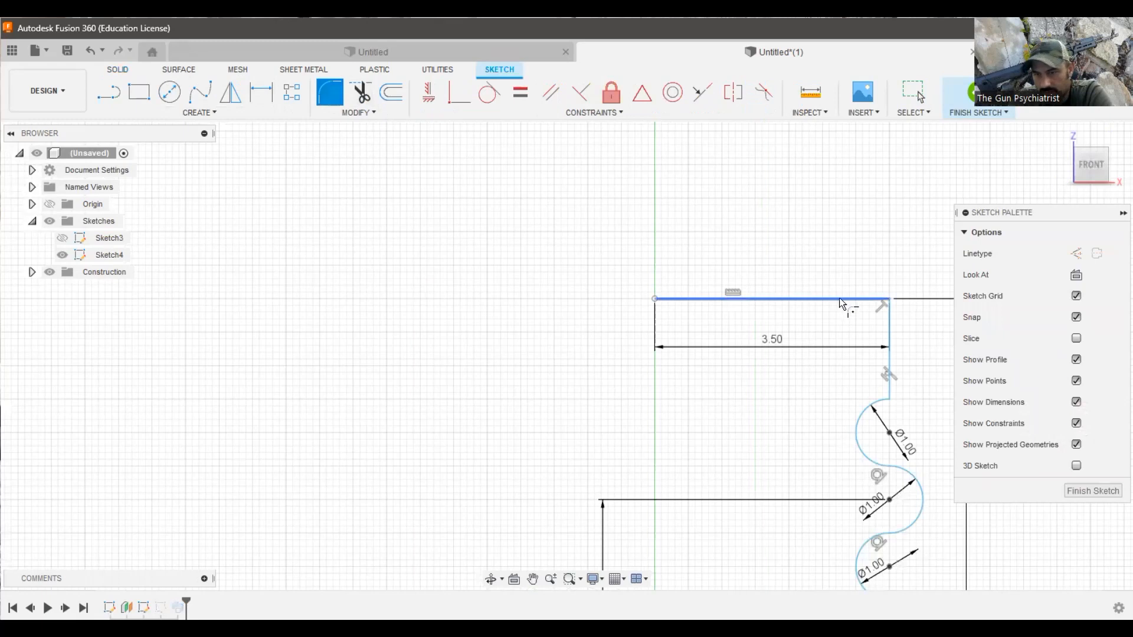
left_click(891, 353)
type("1")
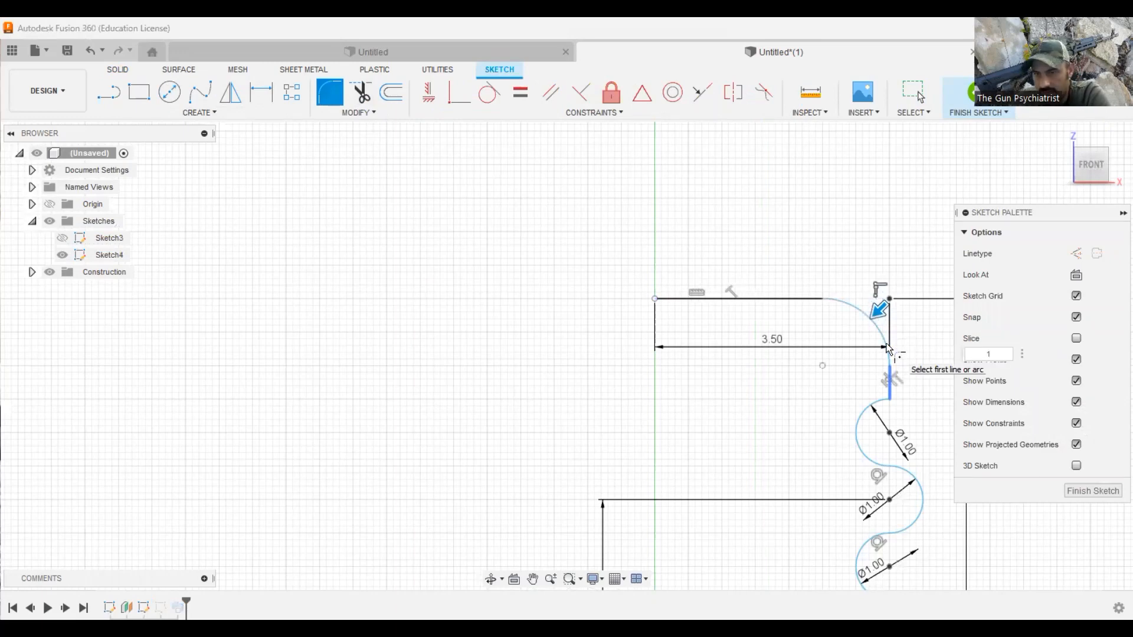
Fillet the remaining sharp transitions of the wavy path between its straight lines and arcs.
scroll(792, 324, "down", 1)
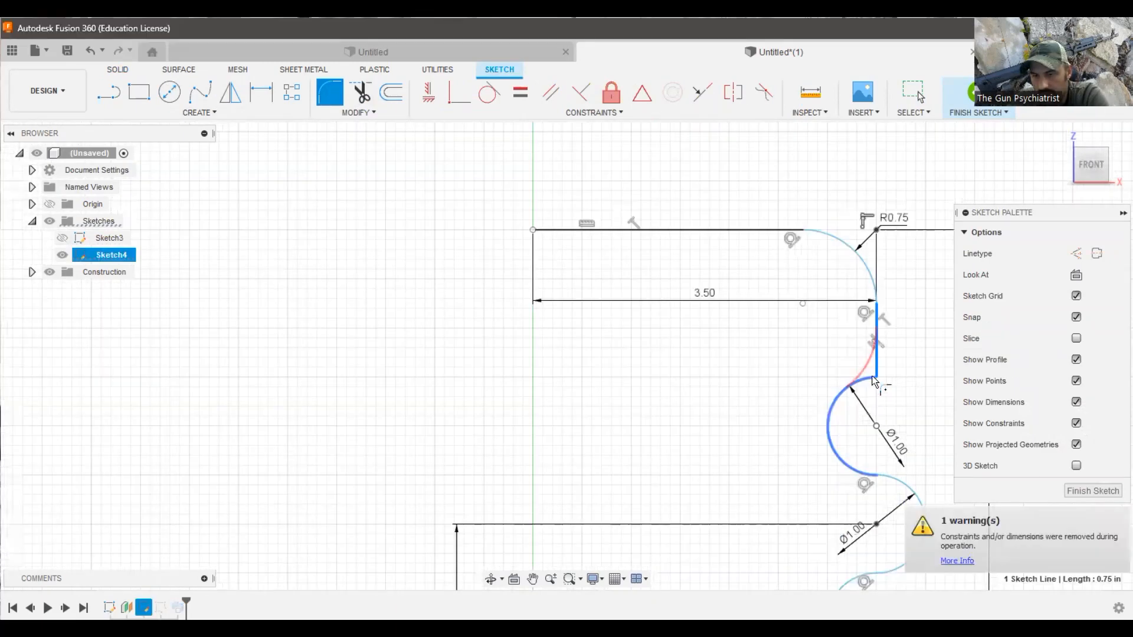
left_click(868, 379)
scroll(885, 376, "down", 1)
scroll(885, 320, "down", 3)
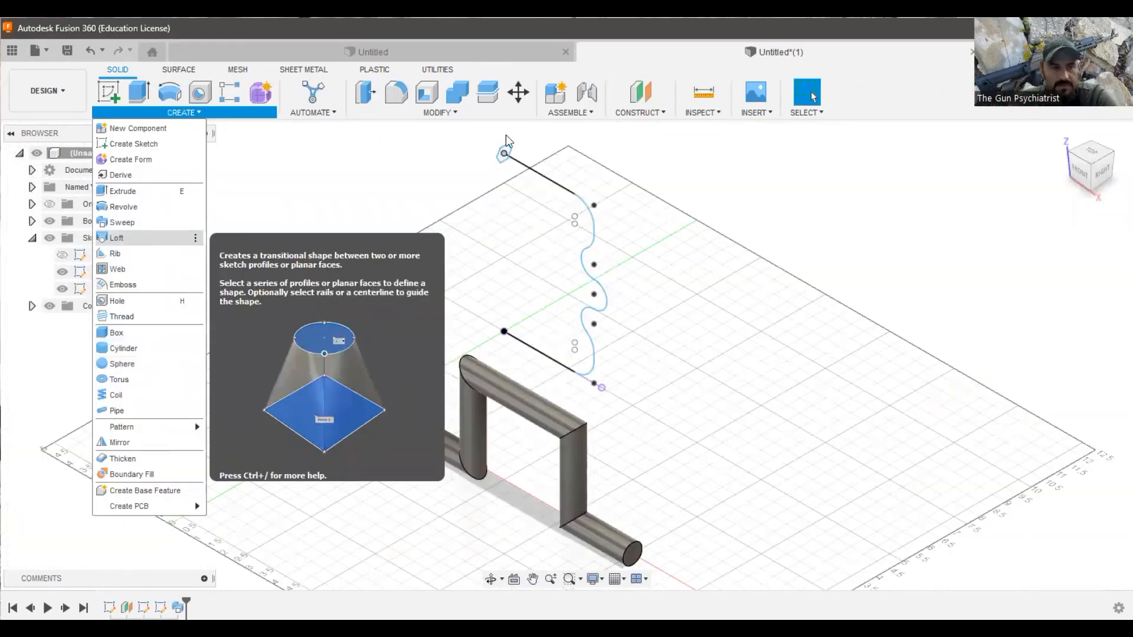
Sweep the hexagon profile along the rounded wavy path as a new body, using a single path and perpendicular orientation.
left_click(120, 223)
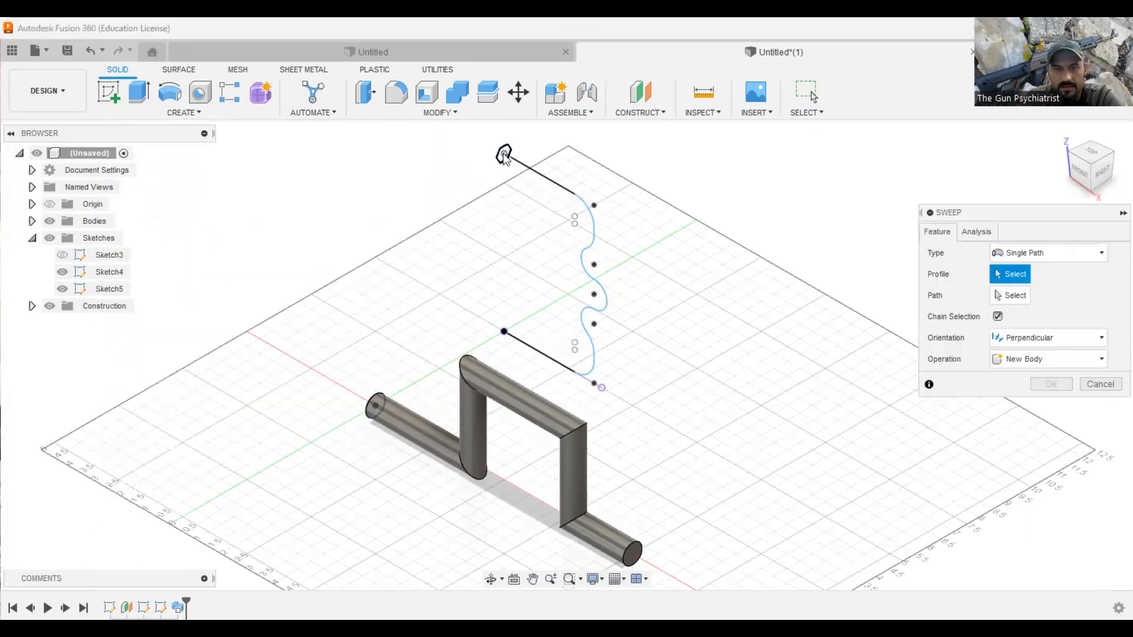
scroll(504, 156, "up", 3)
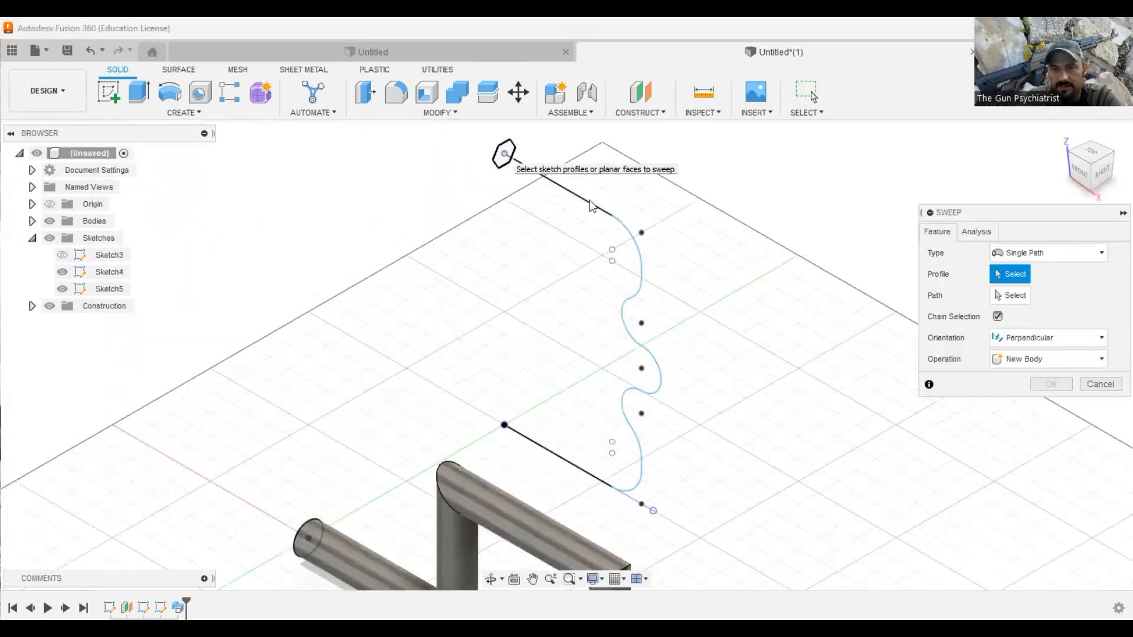
left_click(504, 155)
scroll(505, 154, "up", 2)
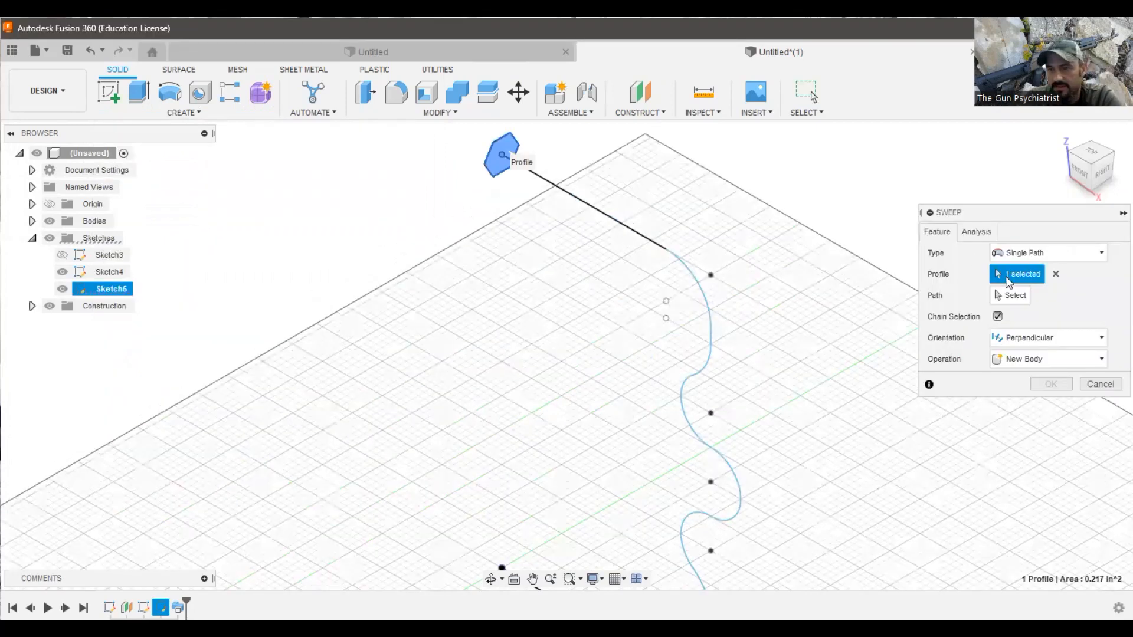
left_click(639, 229)
key("Return")
mouse_move(670, 210)
middle_mouse_down("shift")
mouse_move(678, 221)
mouse_move(842, 236)
middle_mouse_up("shift")
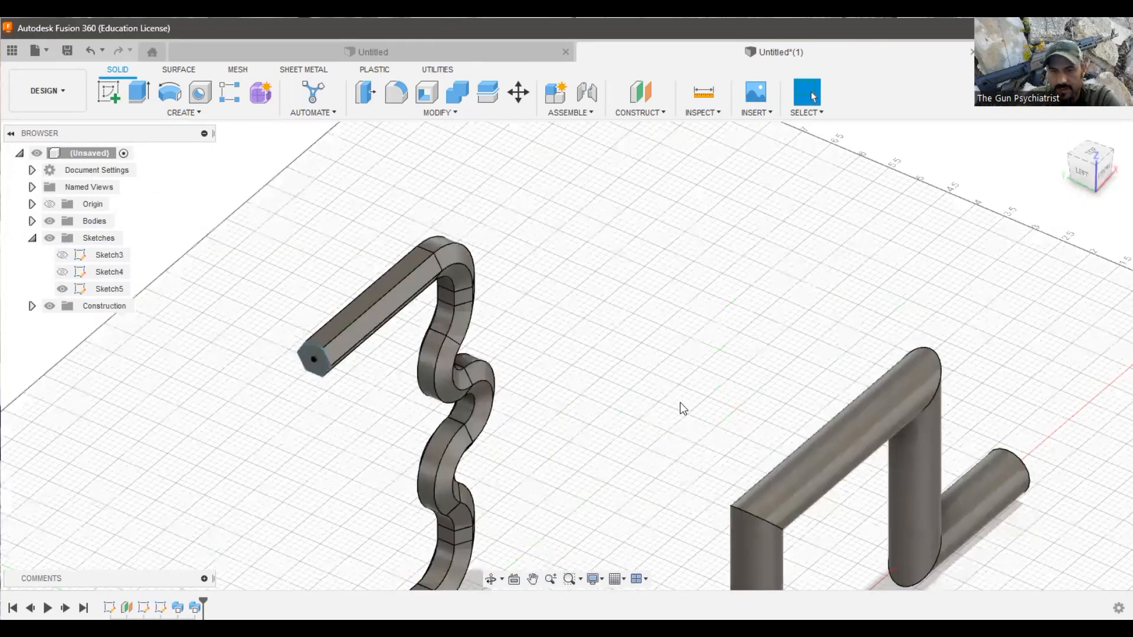
middle_click_drag(984, 227, 1065, 175, "shift")
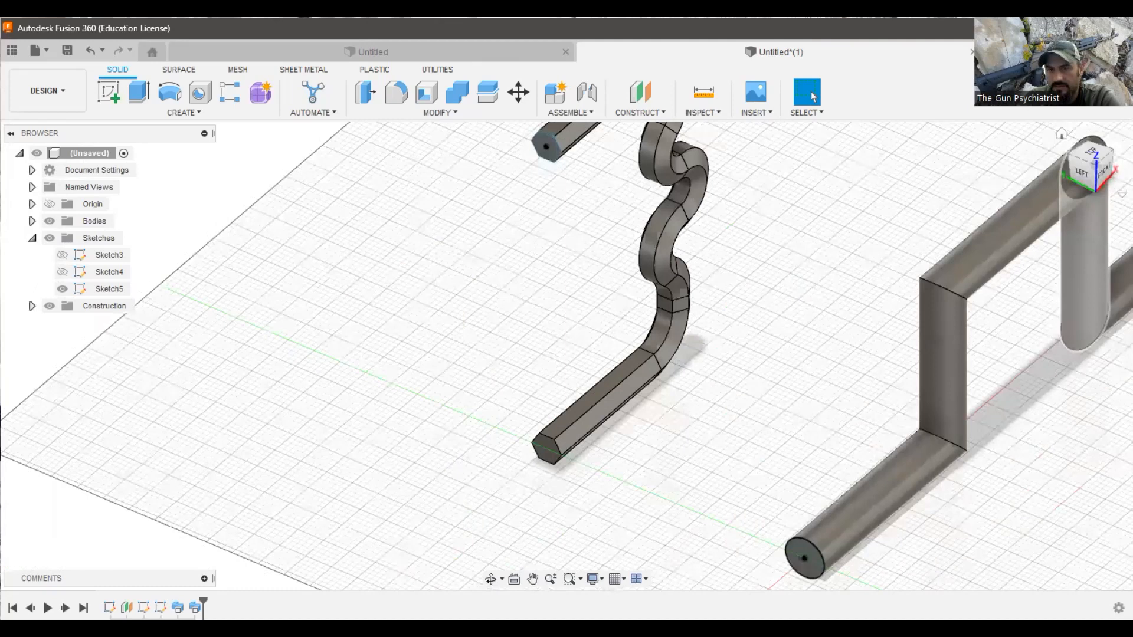
left_click_drag(1081, 162, 1126, 164)
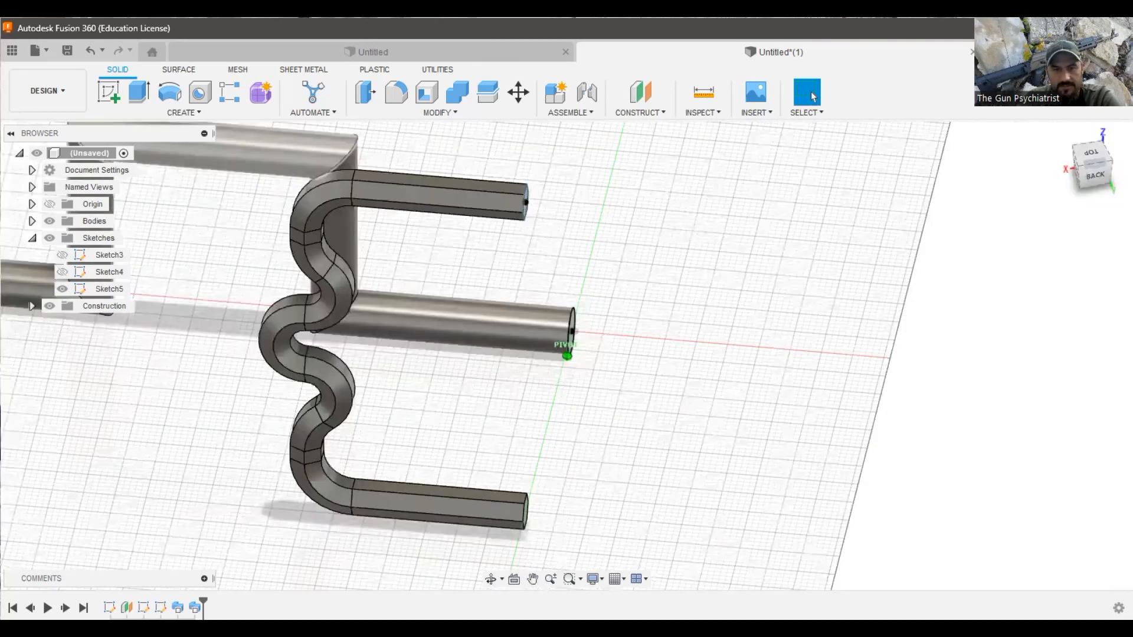
left_click_drag(655, 132, 744, 51)
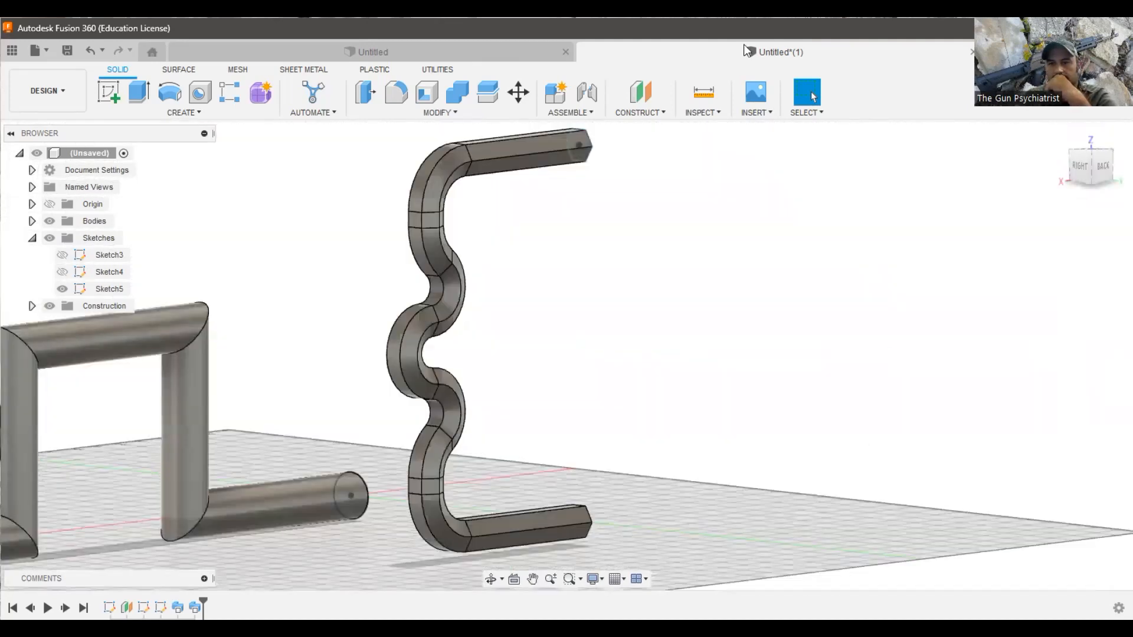